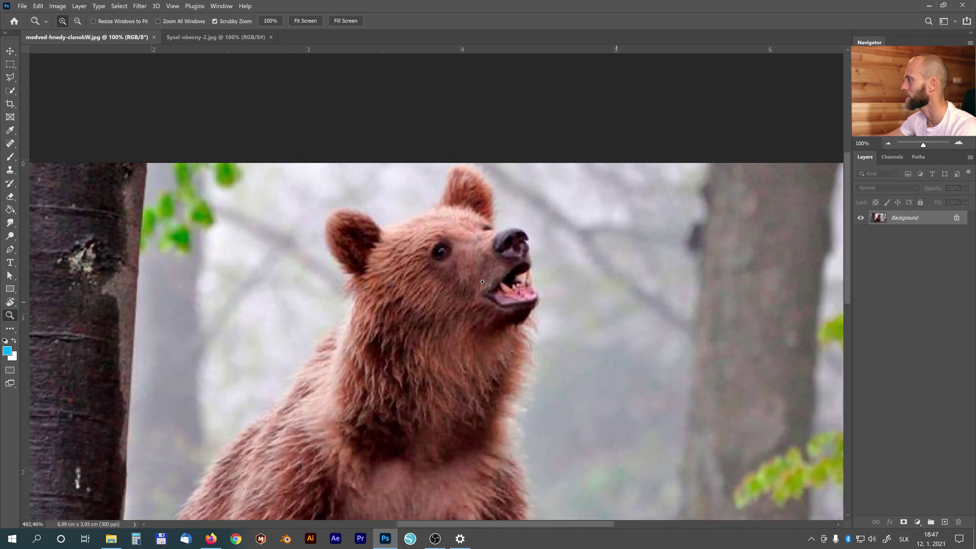
Step: Select the bear's head, neck and upper shoulder with the Quick Selection Tool
drag(474, 271, 496, 303)
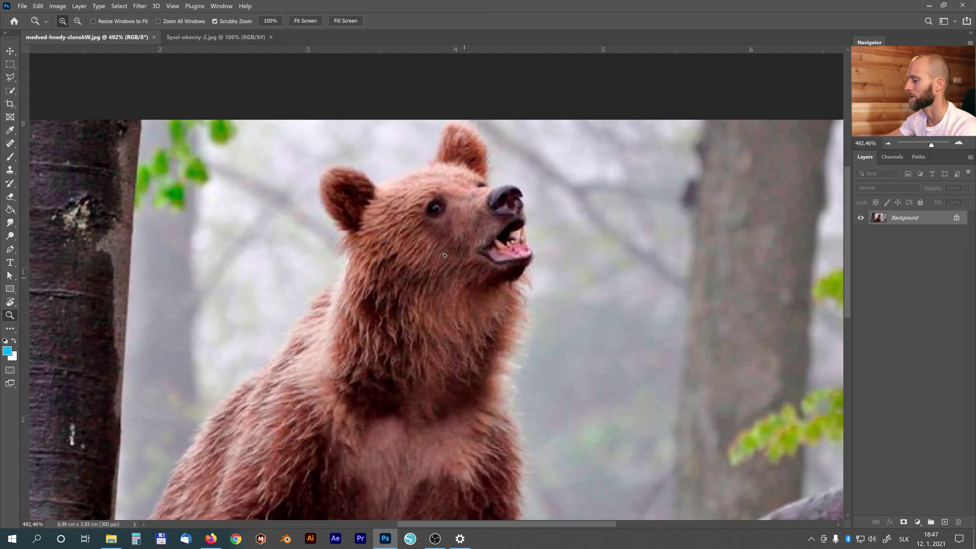
click(10, 90)
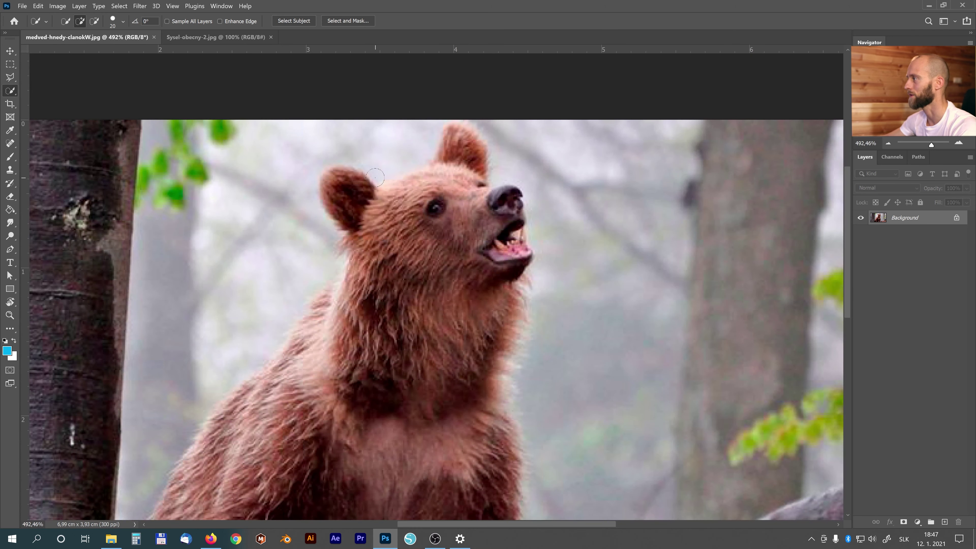
right_click(11, 91)
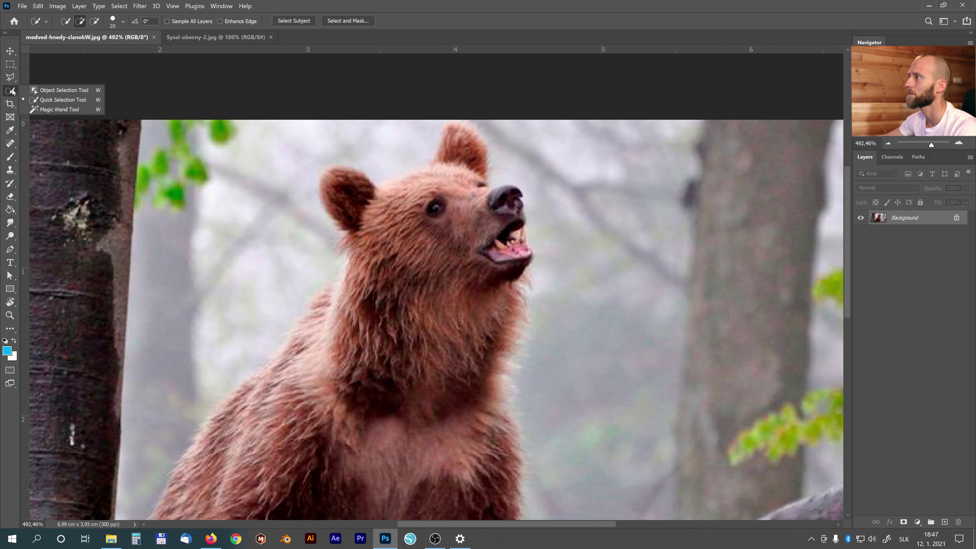
click(63, 100)
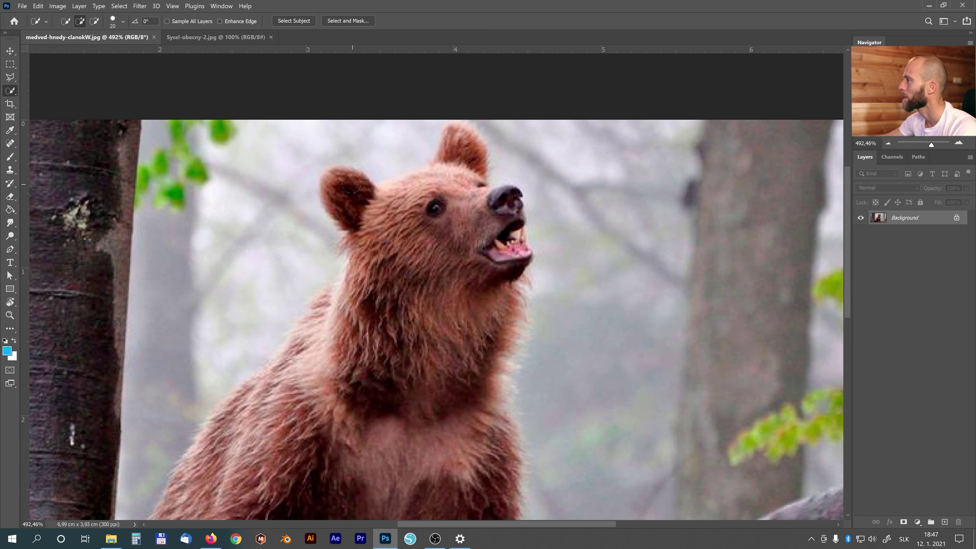
mouse_move(337, 192)
mouse_down()
mouse_move(405, 212)
mouse_move(451, 173)
mouse_move(460, 142)
mouse_move(465, 190)
mouse_move(484, 210)
mouse_move(509, 199)
mouse_up()
mouse_move(507, 238)
mouse_down()
mouse_move(518, 231)
mouse_move(511, 304)
mouse_move(463, 355)
mouse_move(399, 292)
mouse_move(354, 291)
mouse_move(340, 330)
mouse_move(319, 342)
mouse_move(329, 308)
mouse_move(319, 326)
mouse_up()
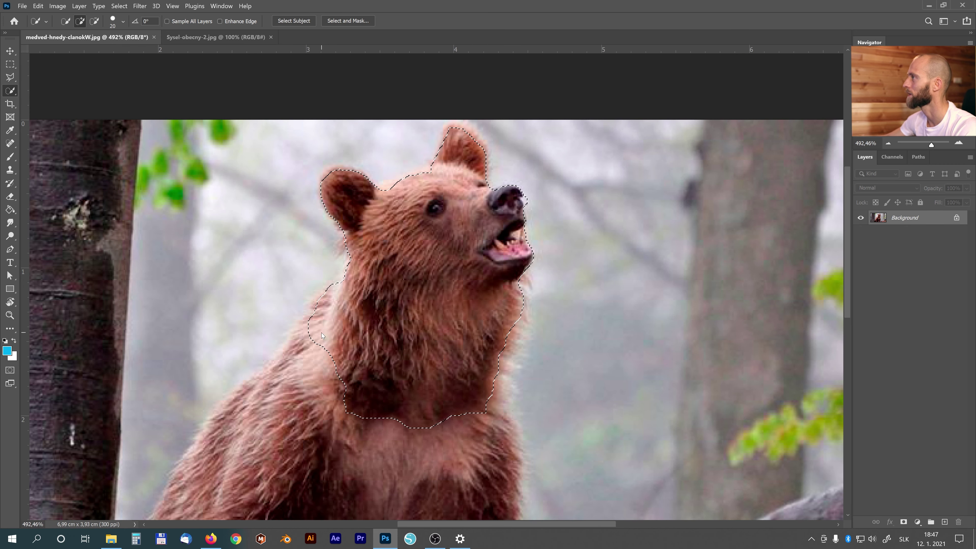
Step: Open Select and Mask for the bear selection and preview it in the On Black view
click(339, 21)
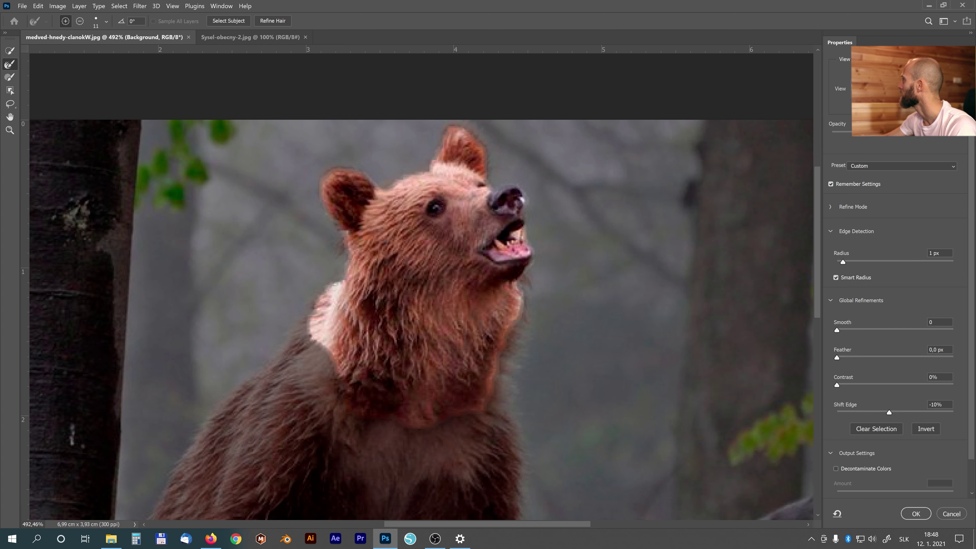
click(868, 88)
click(856, 175)
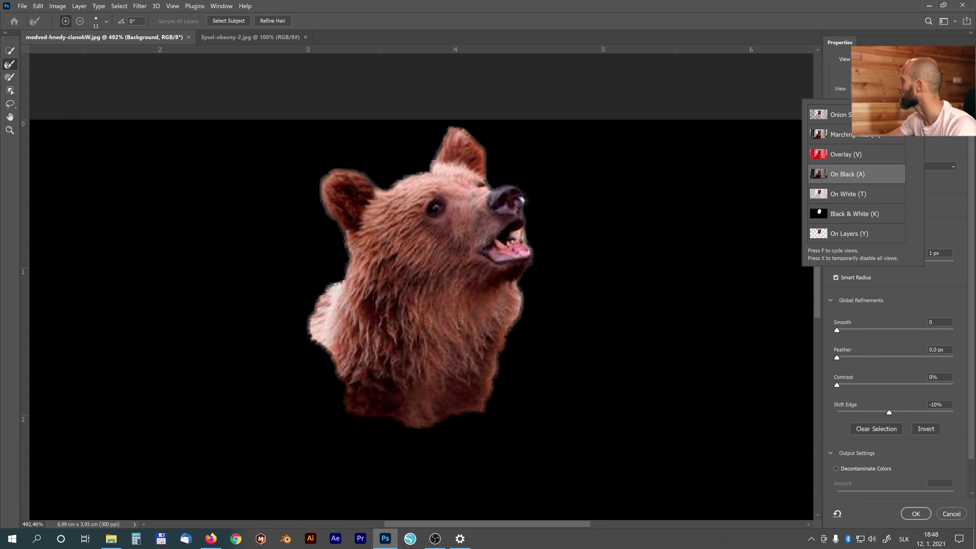
click(965, 136)
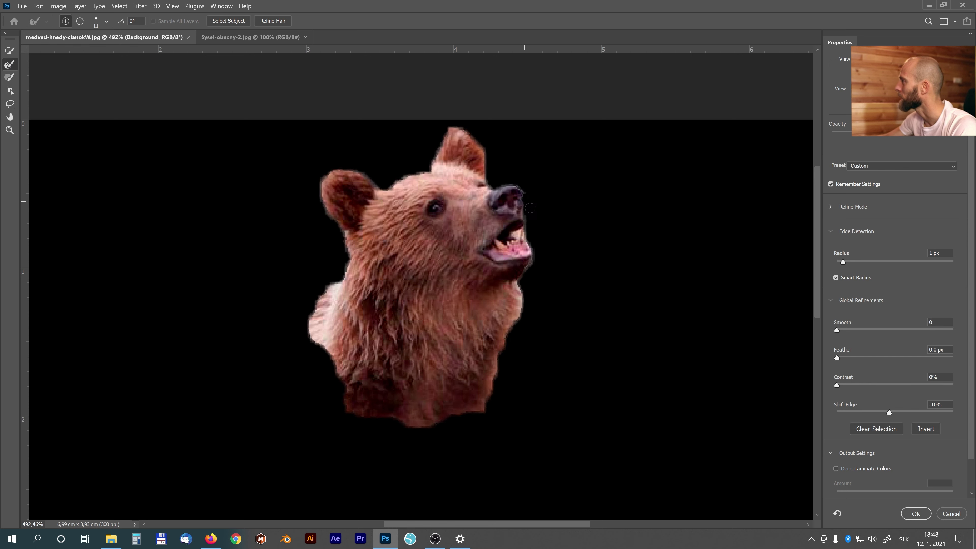
Step: Refine the fur edges around the bear's ears, shoulder and neck, and output the cutout
mouse_move(493, 186)
mouse_down()
mouse_move(488, 148)
mouse_move(460, 125)
mouse_move(440, 135)
mouse_move(427, 166)
mouse_move(387, 188)
mouse_move(356, 167)
mouse_move(322, 170)
mouse_move(318, 193)
mouse_move(348, 260)
mouse_move(315, 305)
mouse_move(315, 349)
mouse_up()
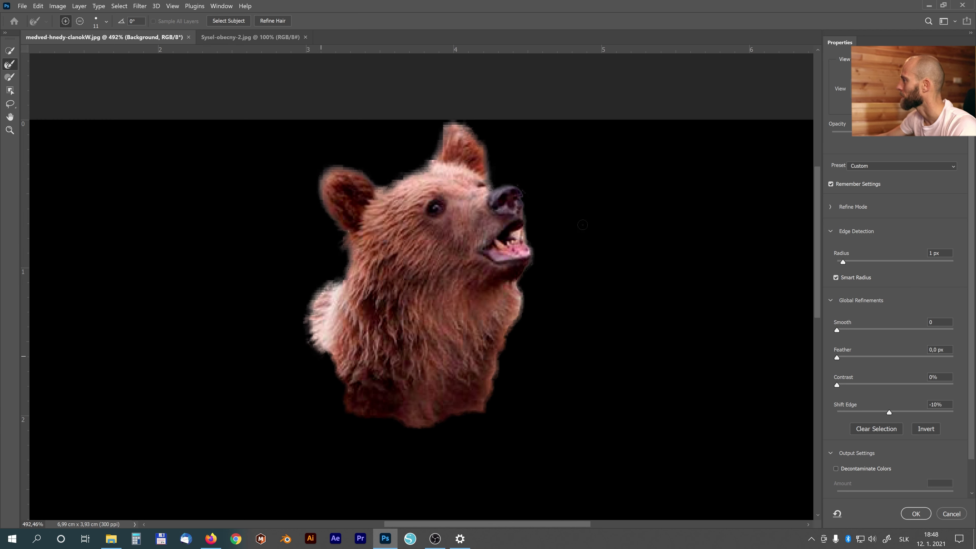
drag(532, 266, 483, 410)
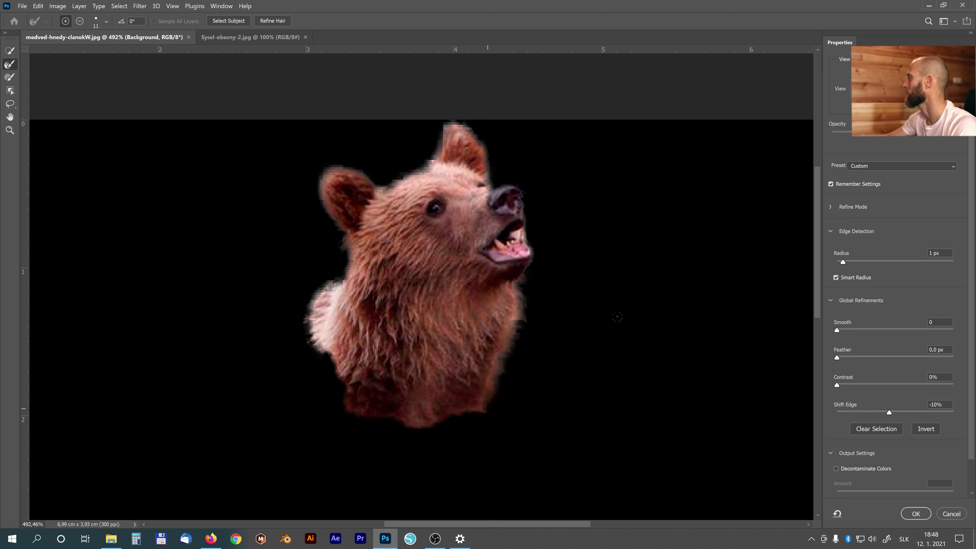
click(916, 514)
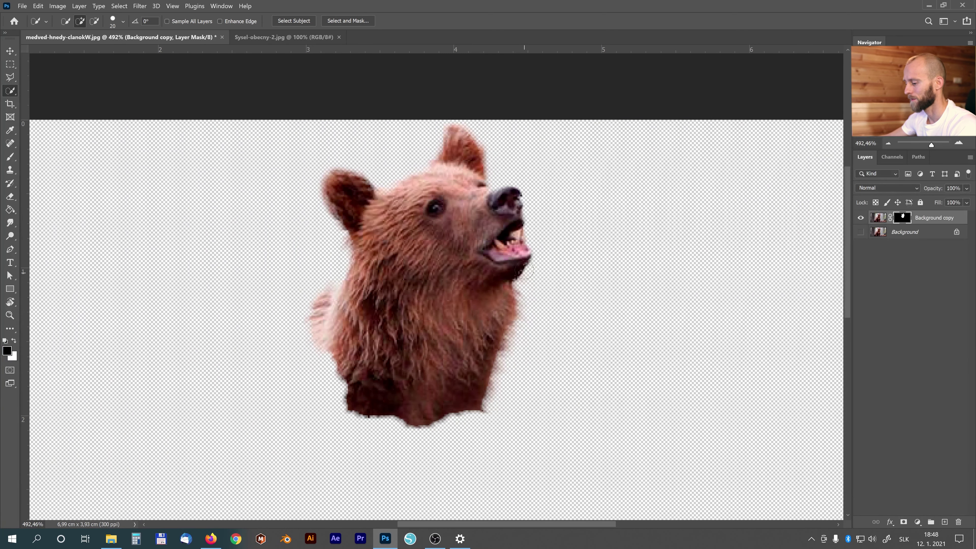
Step: Move the masked bear head layer into the Sysel-obecny-2.jpg document and place it beside the ground squirrel's head
key(z)
click(270, 20)
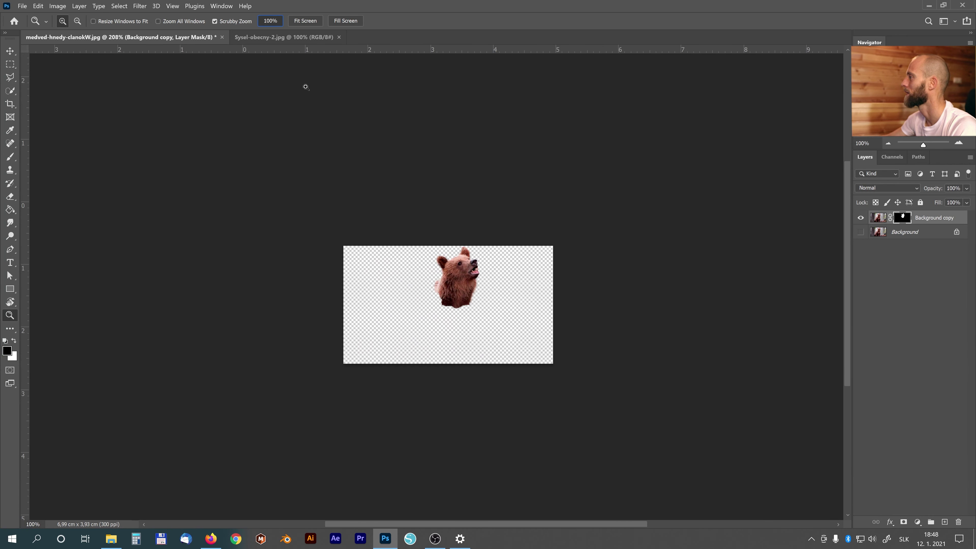
drag(468, 280, 501, 304)
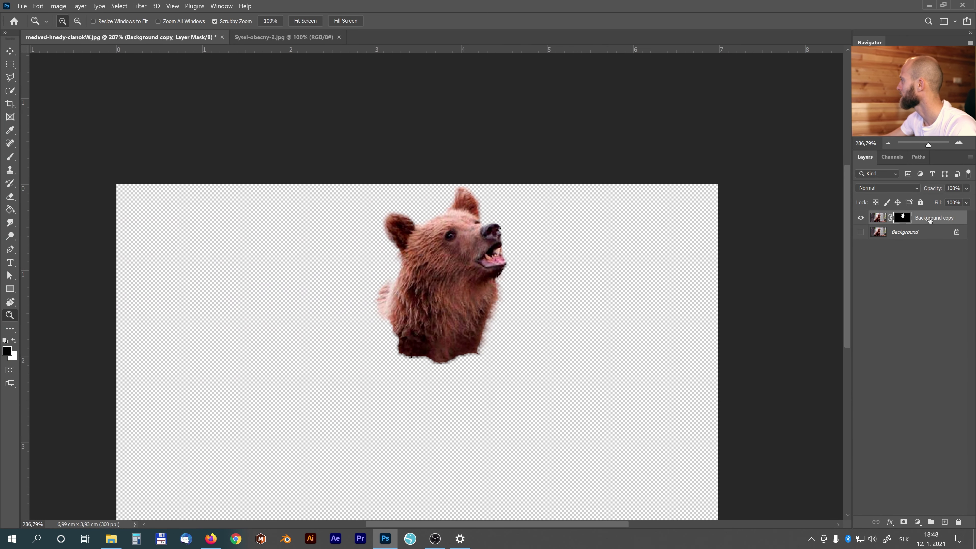
key(v)
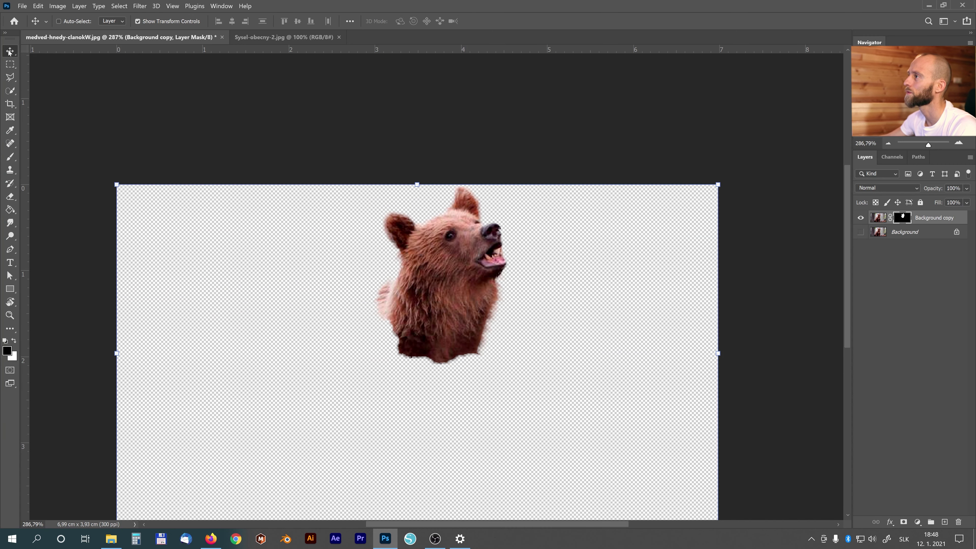
drag(467, 263, 447, 245)
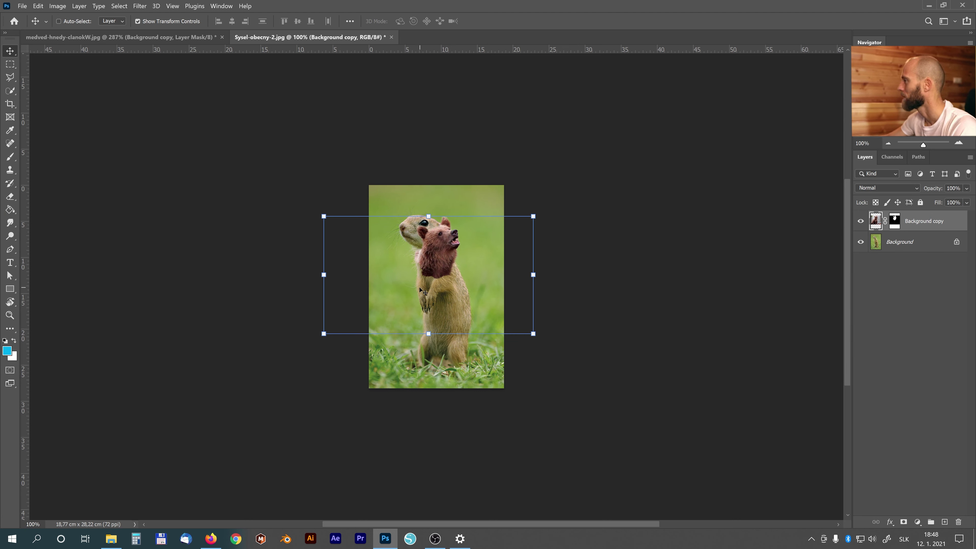
mouse_move(420, 289)
mouse_down()
mouse_move(432, 280)
mouse_move(423, 284)
mouse_up()
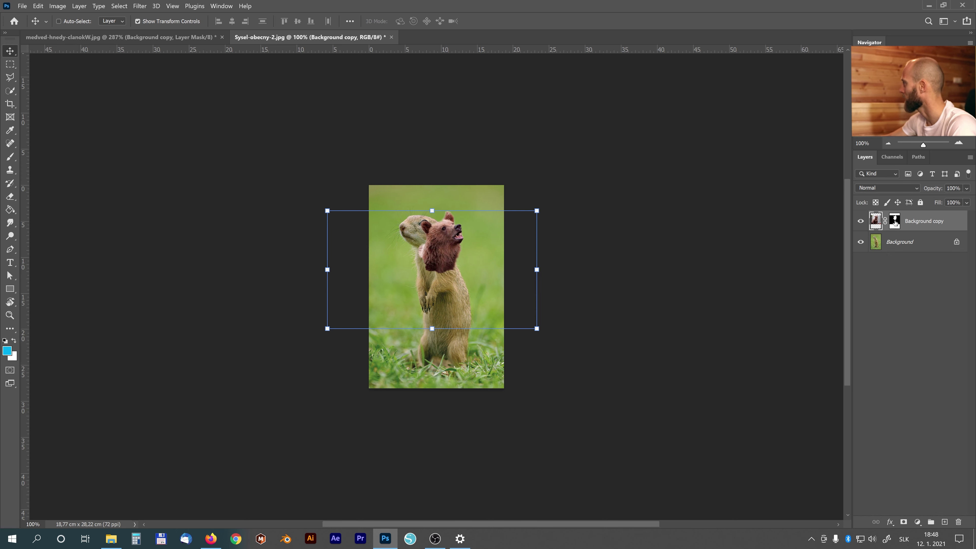
Step: Apply the layer mask on the bear head layer and reposition the head above the squirrel's neck
right_click(895, 222)
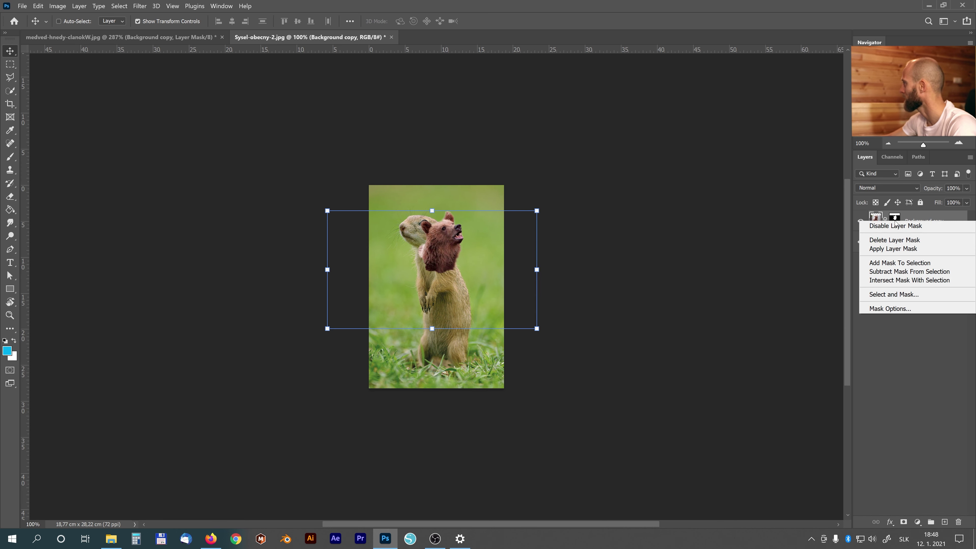
click(889, 250)
mouse_move(459, 241)
mouse_down()
mouse_move(438, 249)
mouse_move(451, 227)
mouse_up()
scroll(438, 245, up, 6)
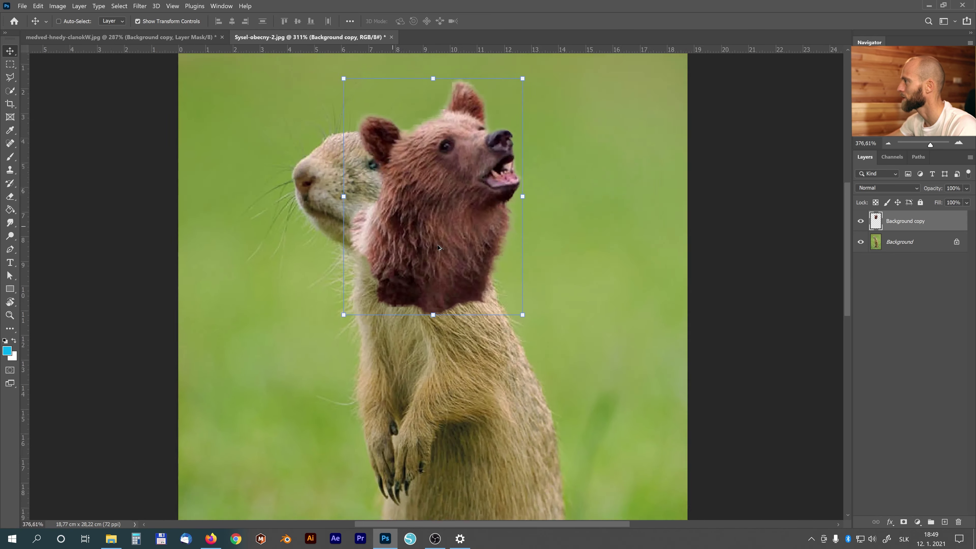
scroll(437, 221, up, 2)
scroll(437, 222, down, 2)
scroll(437, 222, up, 3)
scroll(437, 222, down, 3)
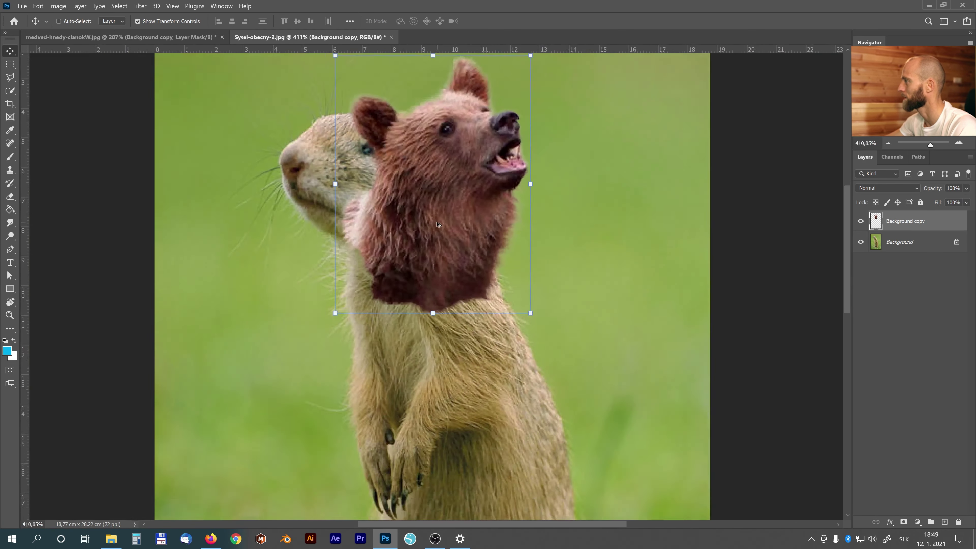
scroll(437, 222, down, 4)
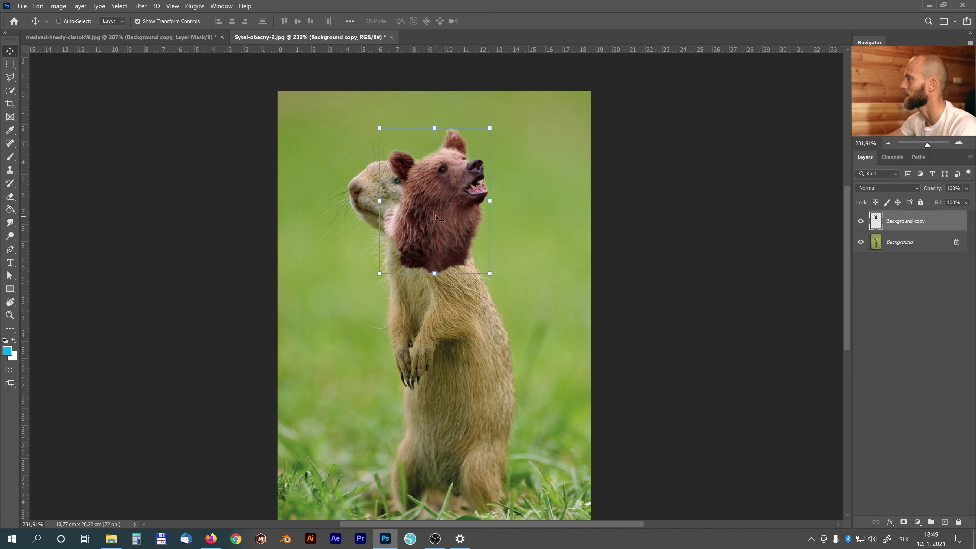
drag(441, 191, 491, 189)
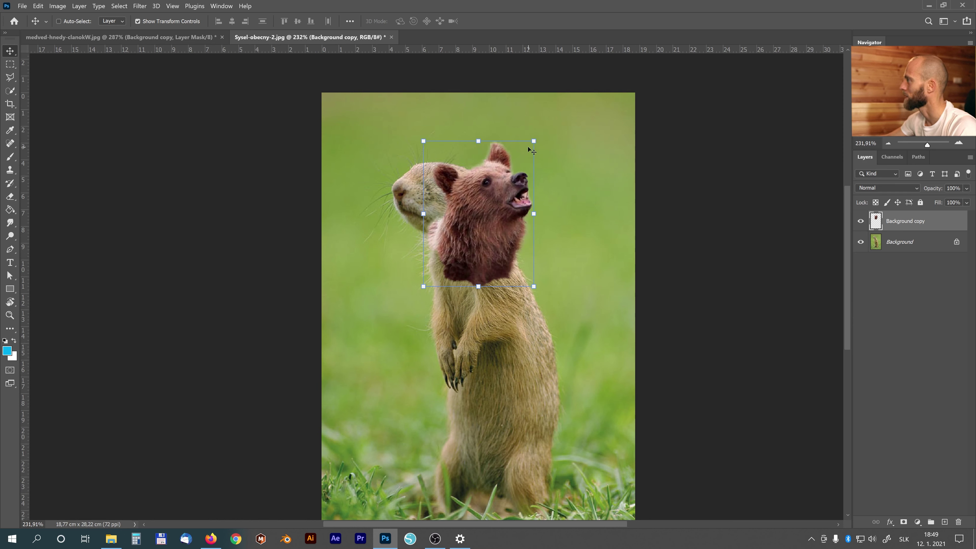
Step: Flip the bear head horizontally and scale it proportionally to about 113%
click(534, 140)
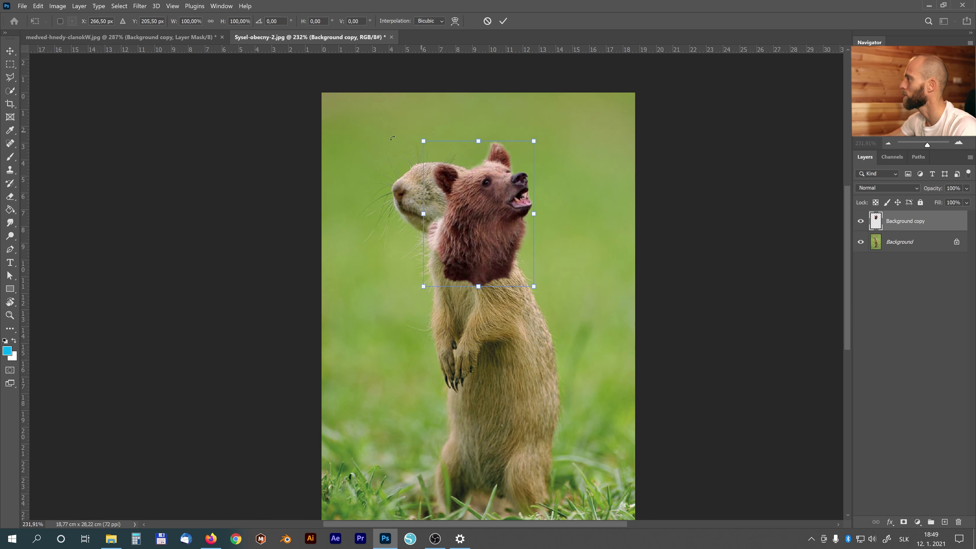
right_click(484, 196)
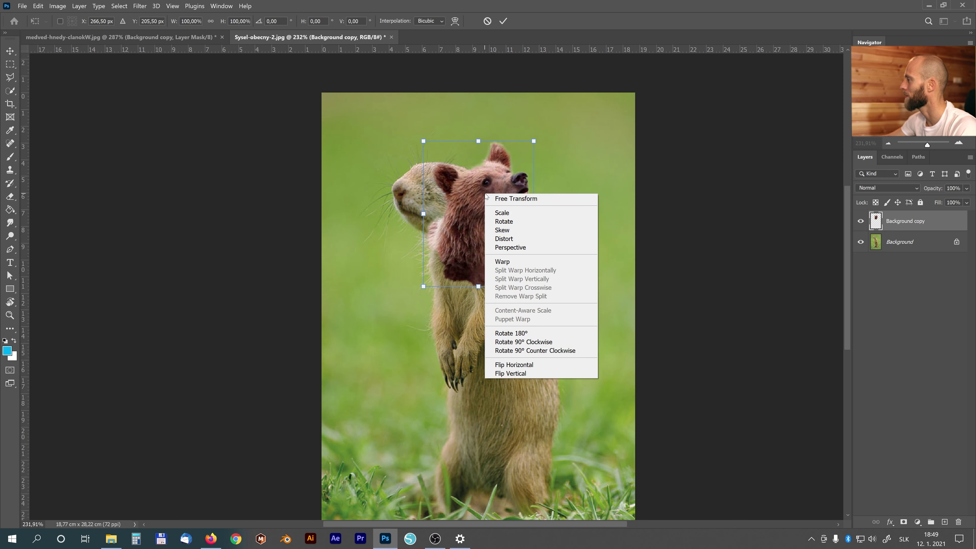
click(519, 364)
drag(474, 210, 535, 212)
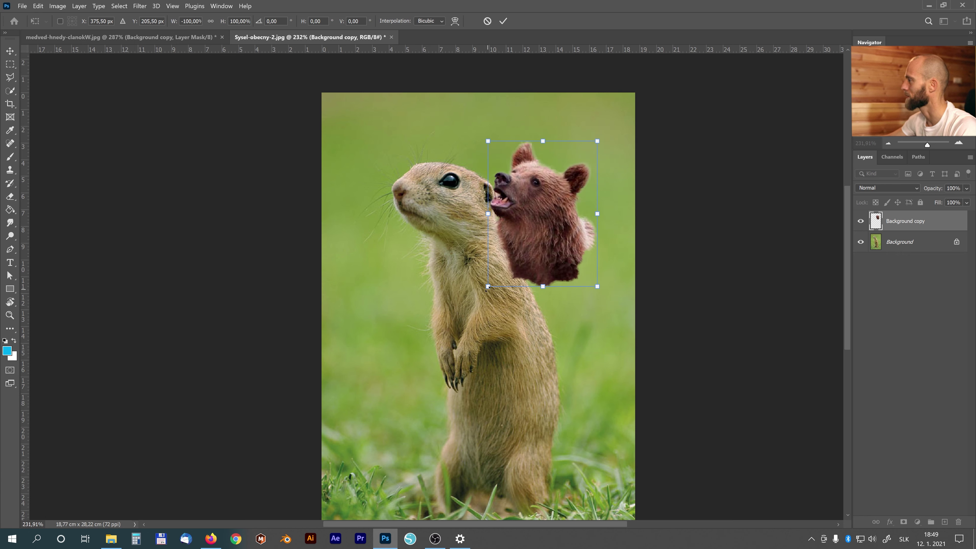
drag(488, 286, 474, 305)
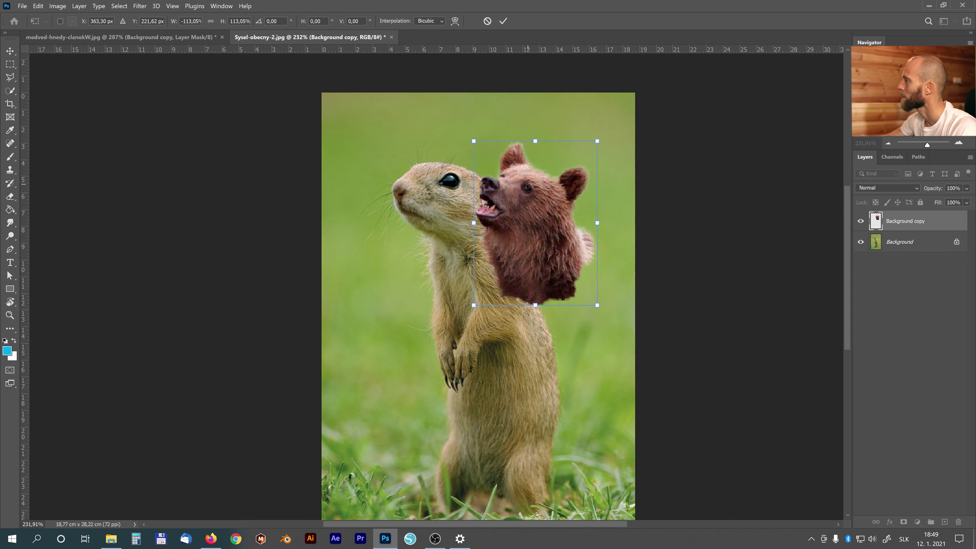
Step: Place the bear head over the squirrel's head, rotate it slightly counter-clockwise to follow the body, and commit the transform
drag(526, 187, 454, 177)
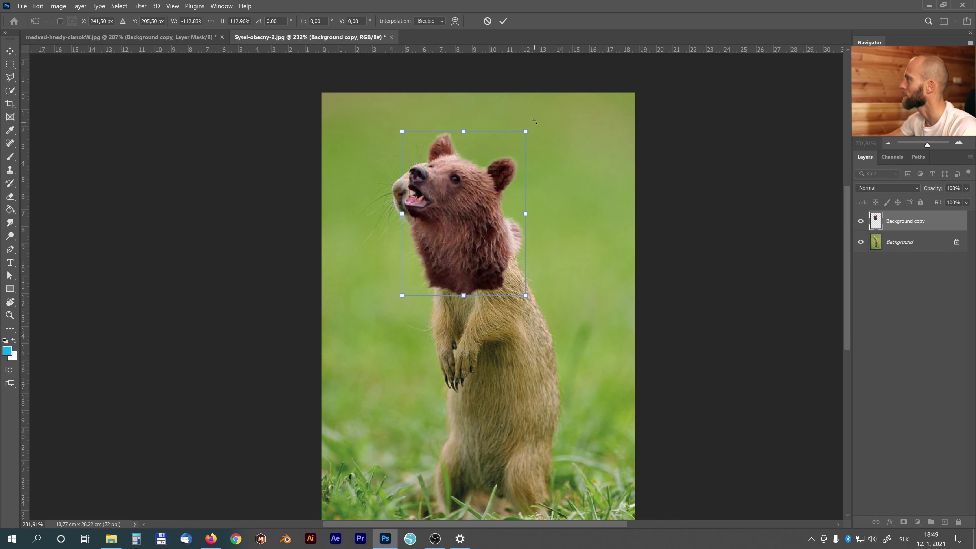
drag(534, 126, 521, 120)
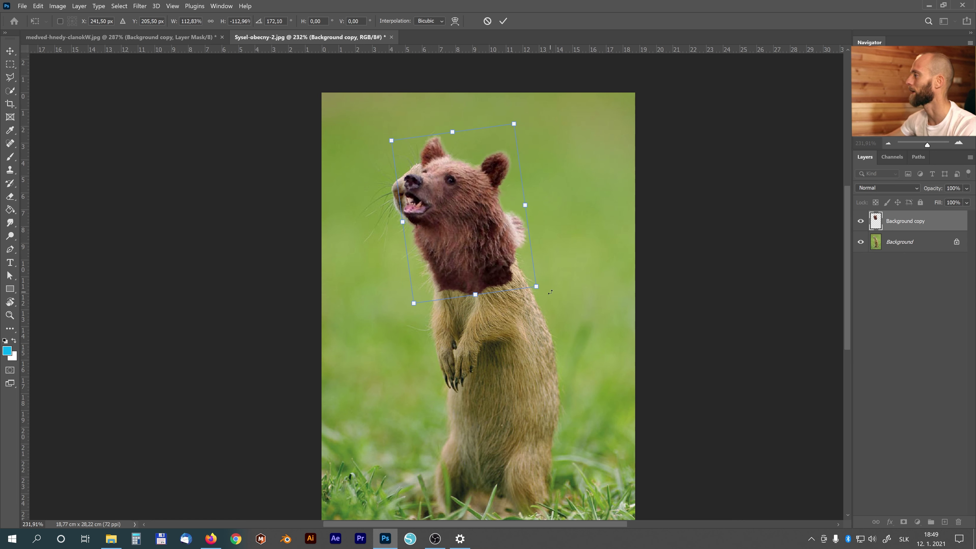
drag(550, 292, 555, 289)
mouse_move(457, 213)
mouse_down()
mouse_move(447, 200)
mouse_move(452, 209)
mouse_up()
key(Return)
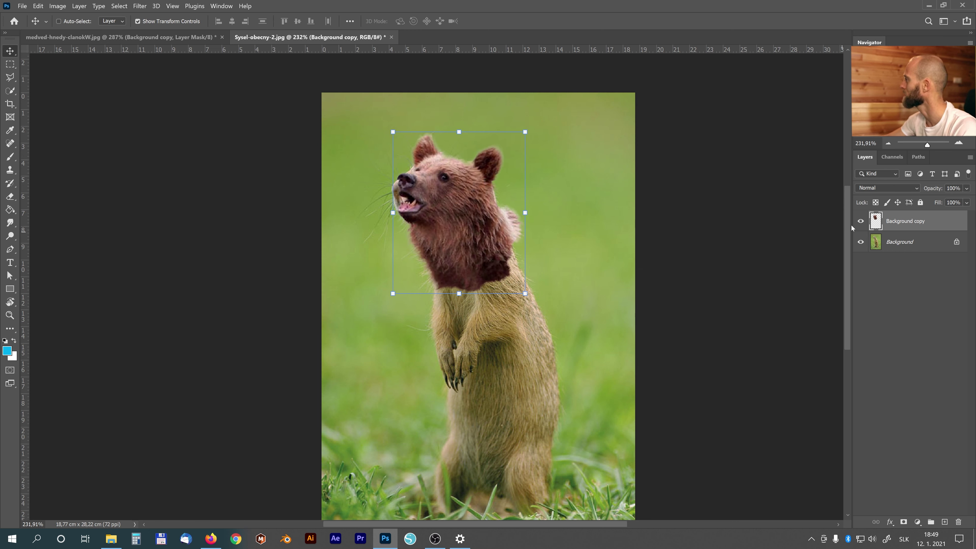
Step: Hide the bear head layer and add an empty layer directly above the Background layer
click(861, 221)
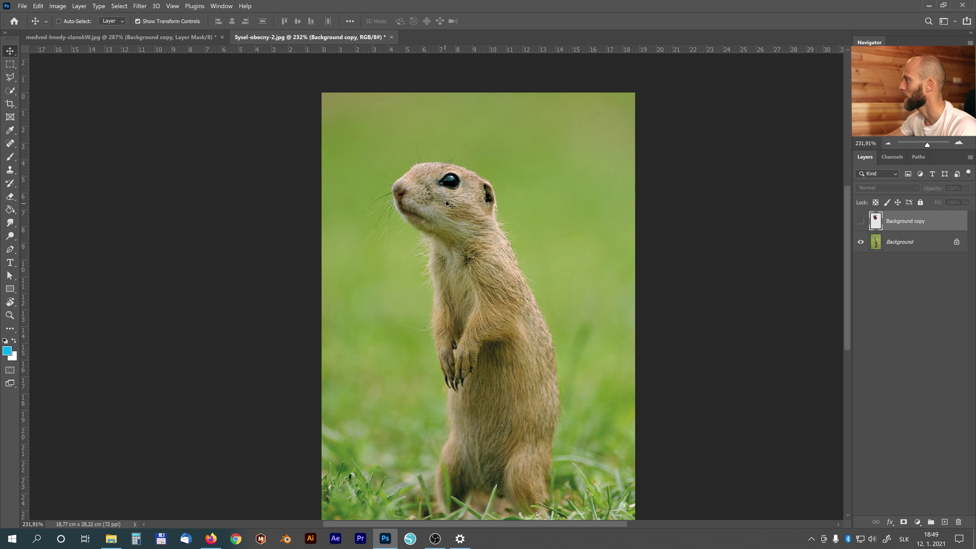
click(918, 249)
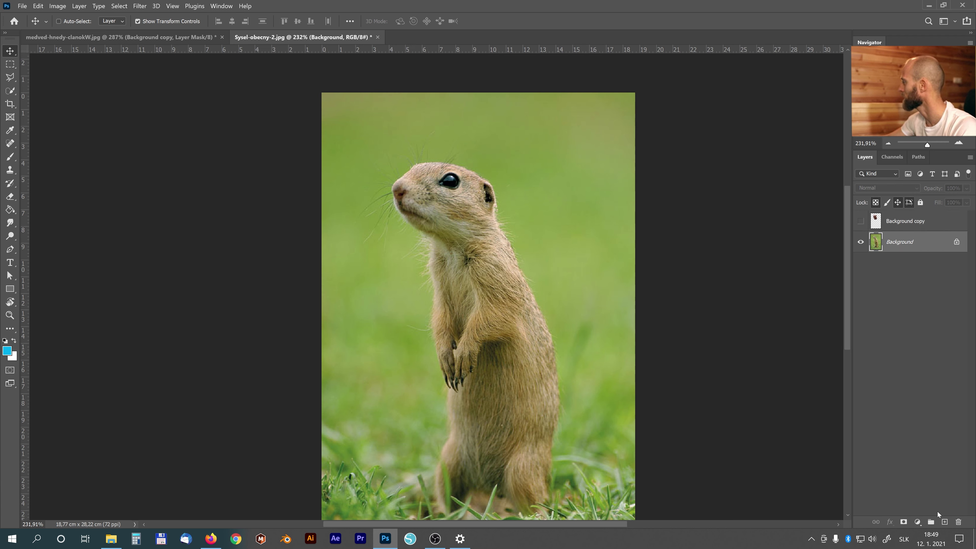
click(944, 522)
Step: Clone the blurred green background over the squirrel's head on the empty layer with the Clone Stamp Tool
click(10, 169)
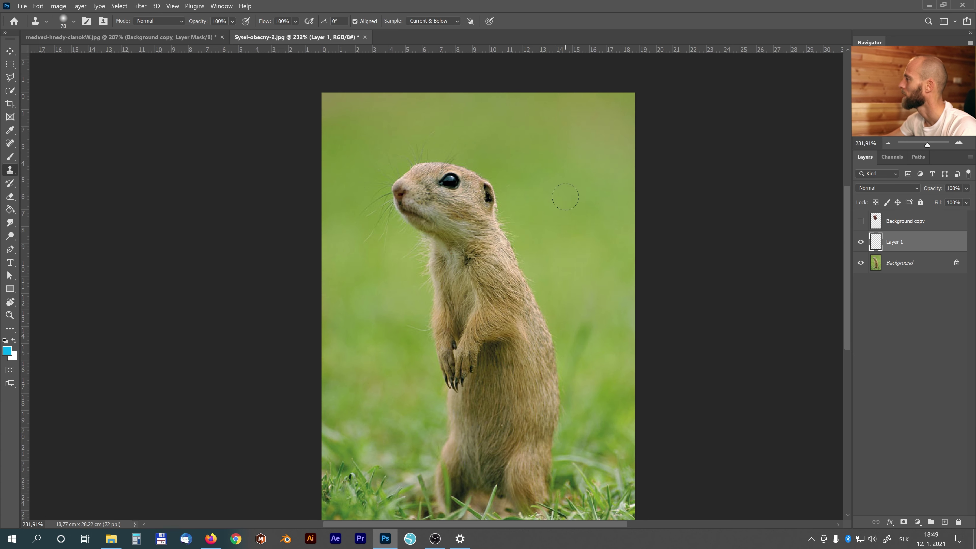
key(alt)
alt+click(571, 202)
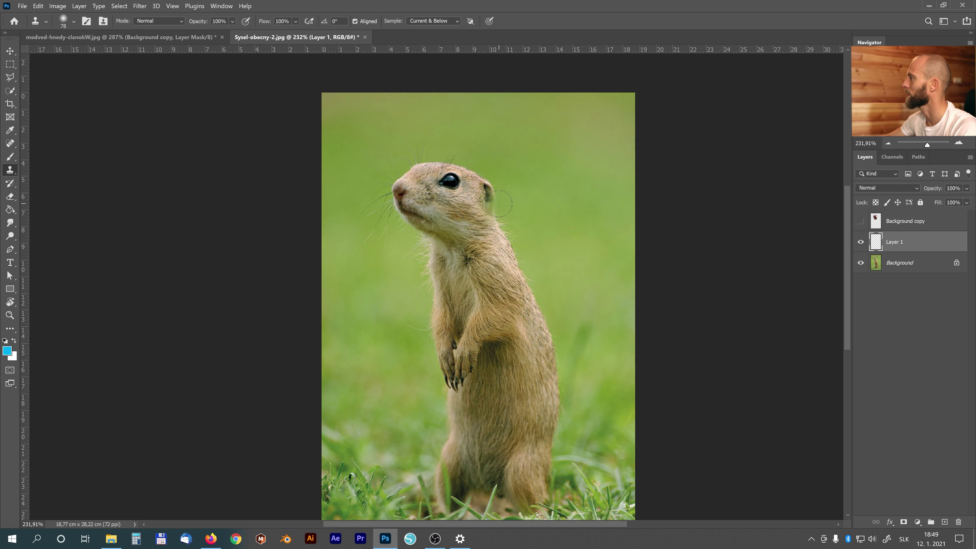
mouse_move(488, 201)
mouse_down()
mouse_move(465, 177)
mouse_move(454, 183)
mouse_move(445, 172)
mouse_move(448, 192)
mouse_move(478, 195)
mouse_move(438, 204)
mouse_move(447, 213)
mouse_move(421, 222)
mouse_move(403, 186)
mouse_move(430, 173)
mouse_up()
alt+click(584, 209)
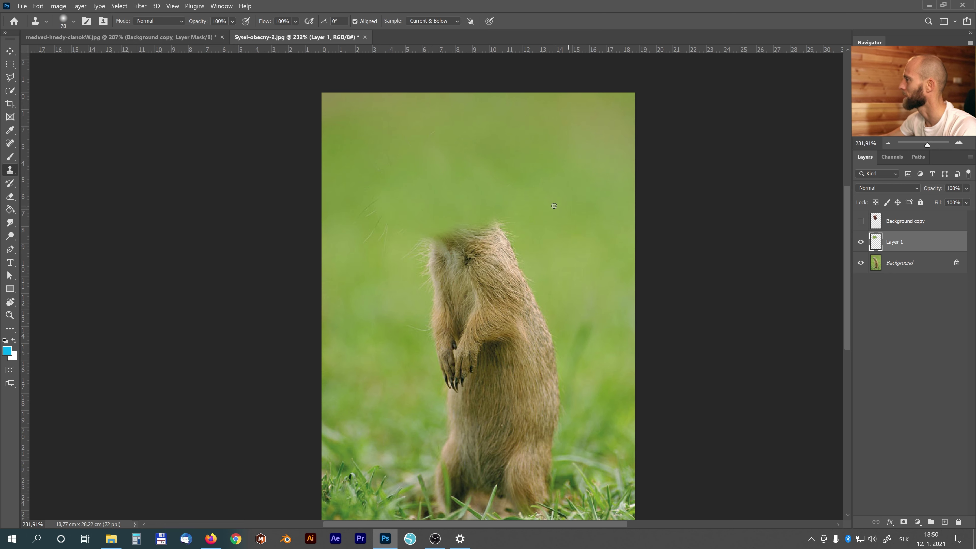
alt+click(565, 247)
drag(515, 182, 495, 165)
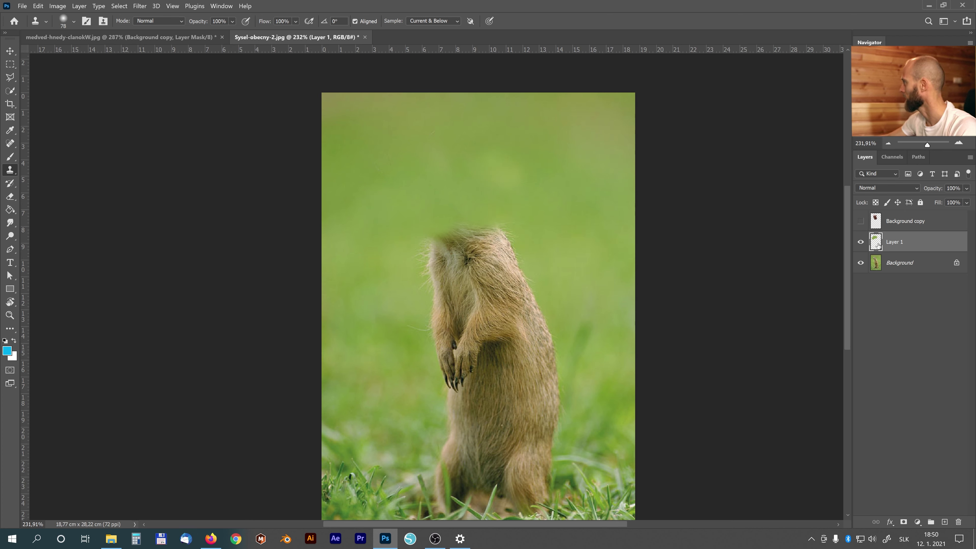
Step: Show the bear head layer again and make it the active layer
click(861, 222)
click(902, 222)
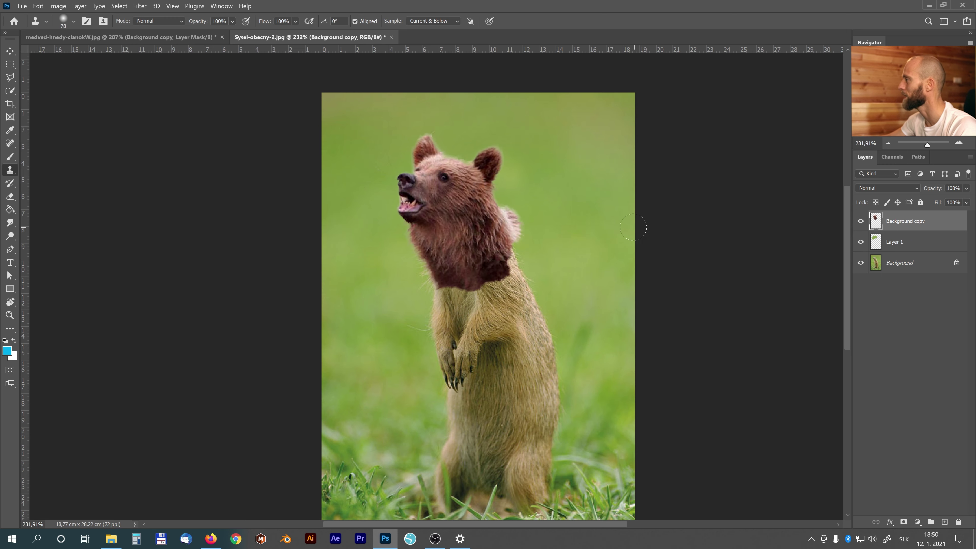
Step: Add a layer mask to the bear head layer and paint black with a 54 px soft brush to hide the neck's rear edge
key(z)
mouse_move(451, 212)
mouse_down()
mouse_move(537, 199)
mouse_move(462, 223)
mouse_move(467, 230)
mouse_up()
key(v)
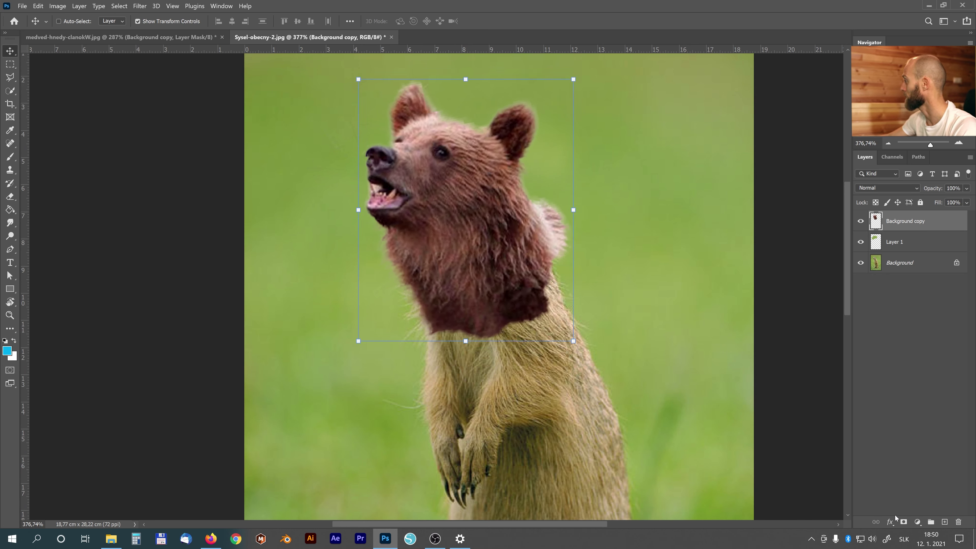
click(903, 521)
key(d)
key(b)
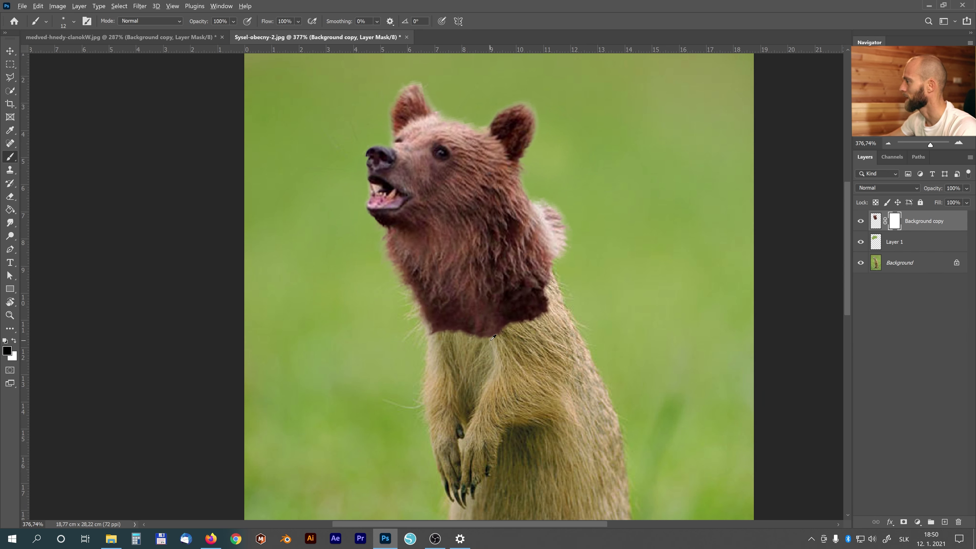
alt+drag(490, 340, 543, 341)
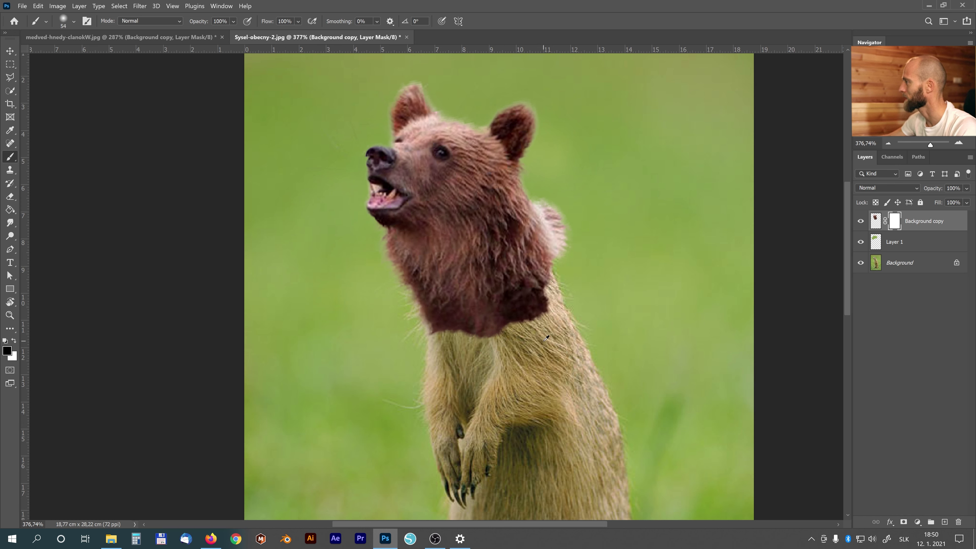
mouse_move(556, 294)
mouse_down()
mouse_move(532, 304)
mouse_move(562, 246)
mouse_move(563, 201)
mouse_move(553, 253)
mouse_move(558, 238)
mouse_move(569, 278)
mouse_up()
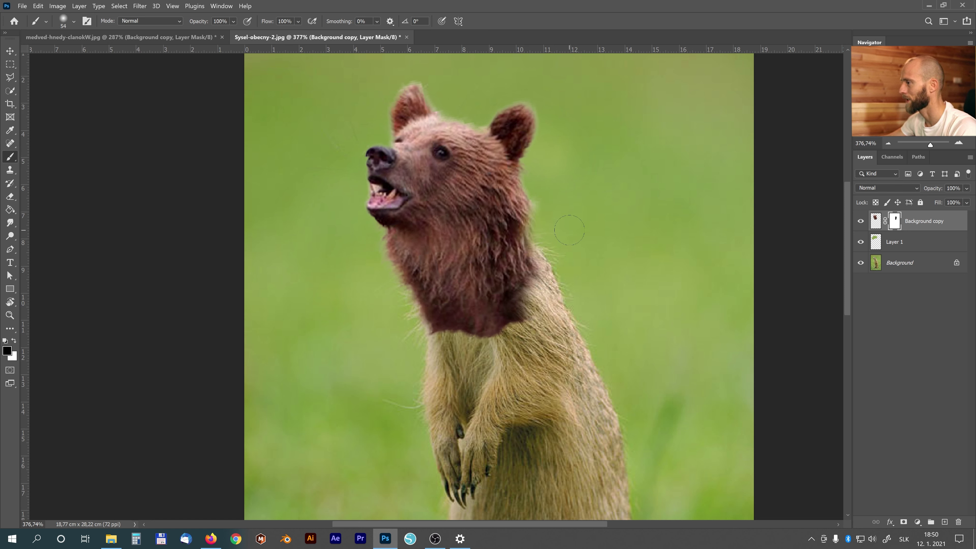
Step: Paint white on the mask along the back of the bear's neck to restore some hidden fur
key(x)
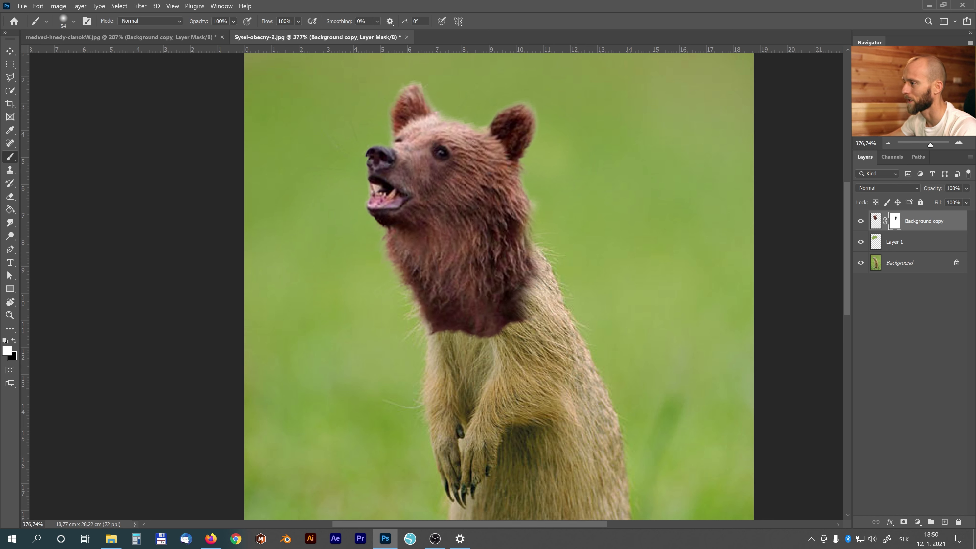
key(x)
key(x)
key(x)
key(x)
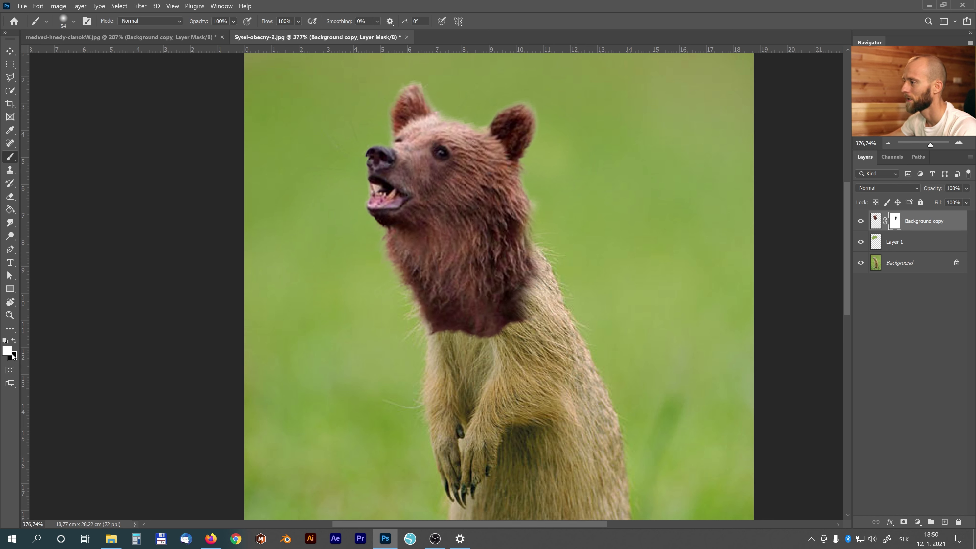
mouse_move(526, 222)
mouse_down()
mouse_move(541, 242)
mouse_move(564, 230)
mouse_up()
Step: Paint black on the mask with a 92 px brush to blend the bear's lower neck into the squirrel's chest
key(x)
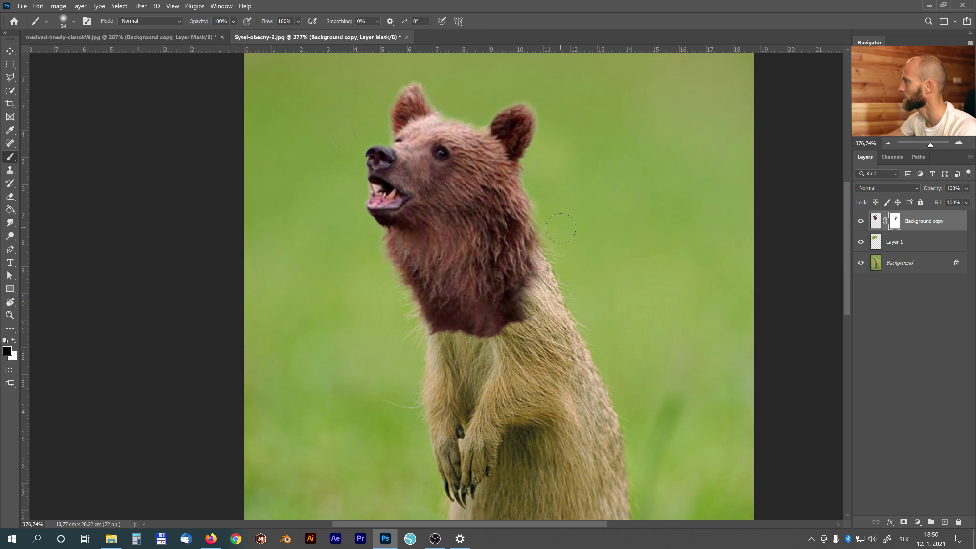
mouse_move(531, 332)
mouse_down()
mouse_move(540, 350)
mouse_move(519, 333)
mouse_move(523, 349)
mouse_move(516, 332)
mouse_move(514, 345)
mouse_move(533, 355)
mouse_move(557, 348)
mouse_move(515, 297)
mouse_move(525, 339)
mouse_move(510, 303)
mouse_move(496, 368)
mouse_move(471, 313)
mouse_move(480, 381)
mouse_move(464, 321)
mouse_move(466, 379)
mouse_move(488, 314)
mouse_move(497, 349)
mouse_move(491, 294)
mouse_move(498, 336)
mouse_move(504, 299)
mouse_move(513, 347)
mouse_up()
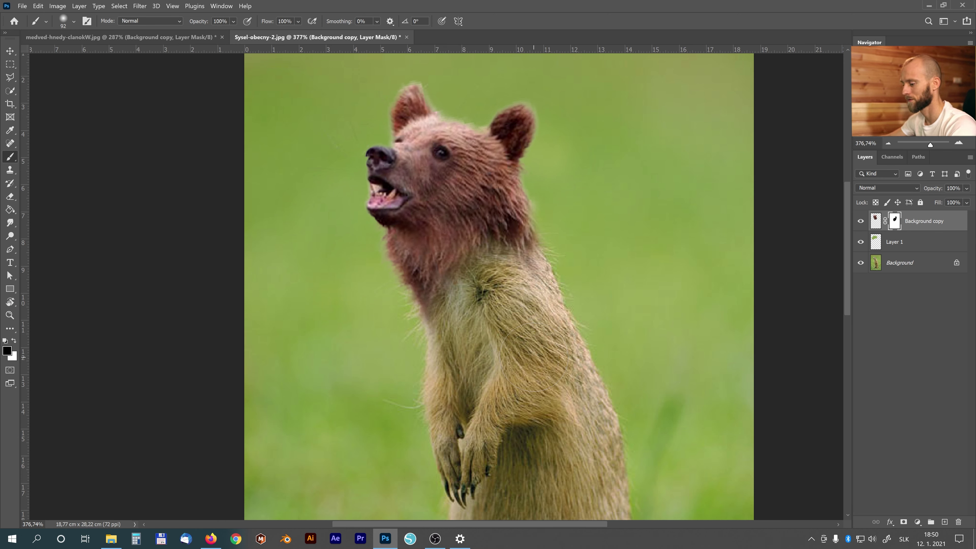
key(z)
click(279, 23)
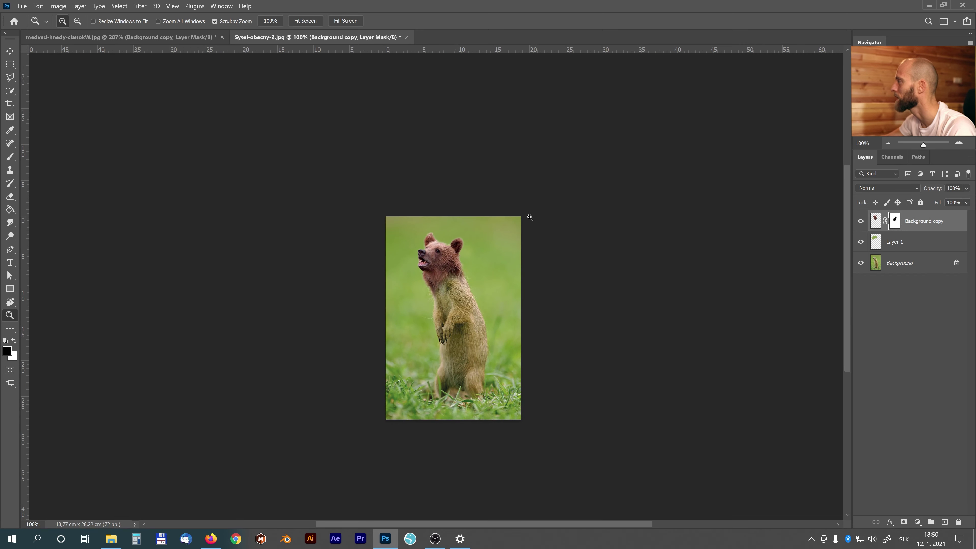
Step: Mask out the light fringe along the top of the bear's head and front ear with a 14 px black brush
drag(441, 245, 460, 261)
click(463, 234)
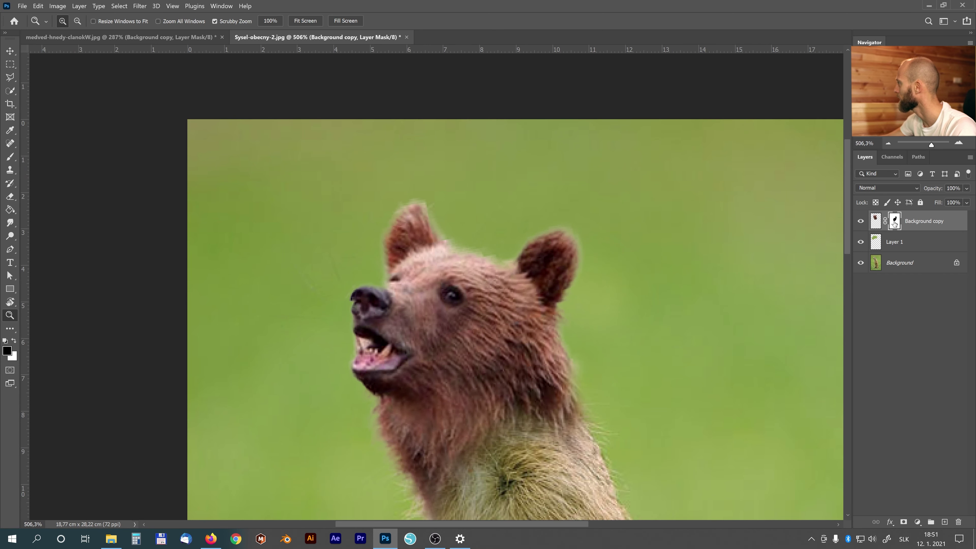
key(b)
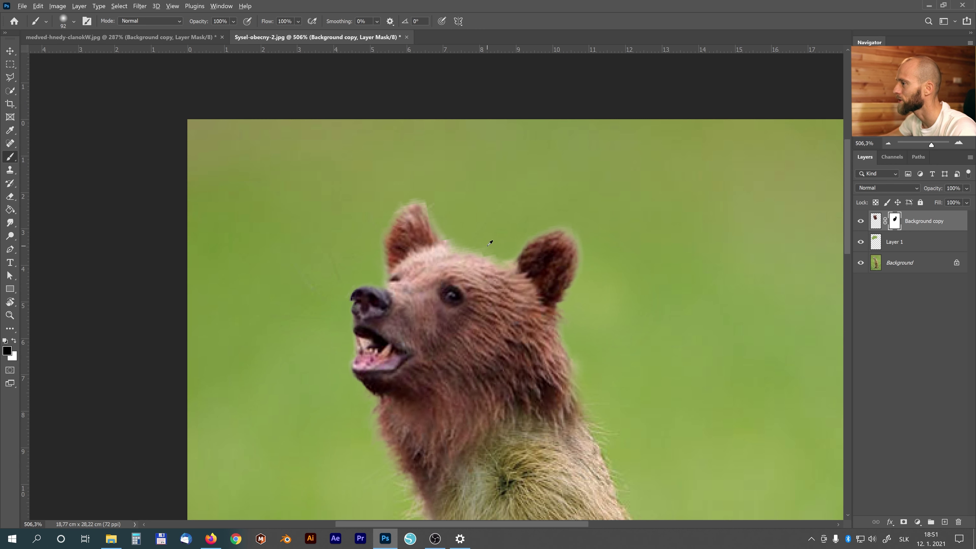
mouse_move(487, 245)
mouse_down()
mouse_move(401, 231)
mouse_move(402, 283)
mouse_move(479, 264)
mouse_move(471, 236)
mouse_up()
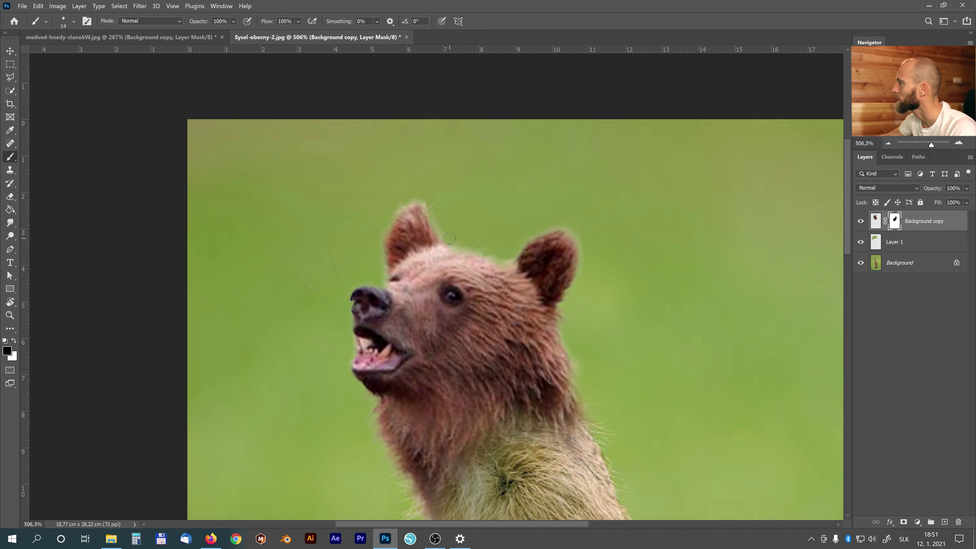
drag(410, 192, 431, 196)
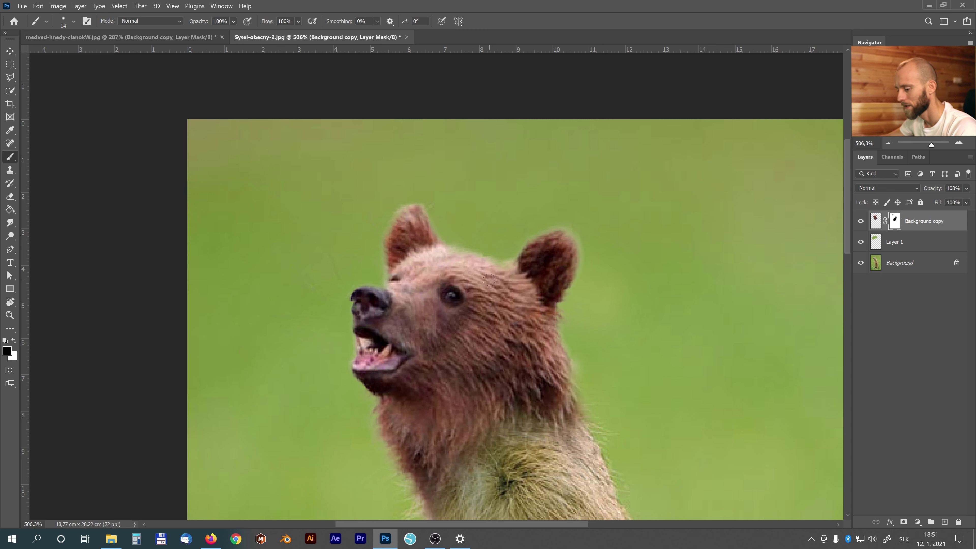
key(x)
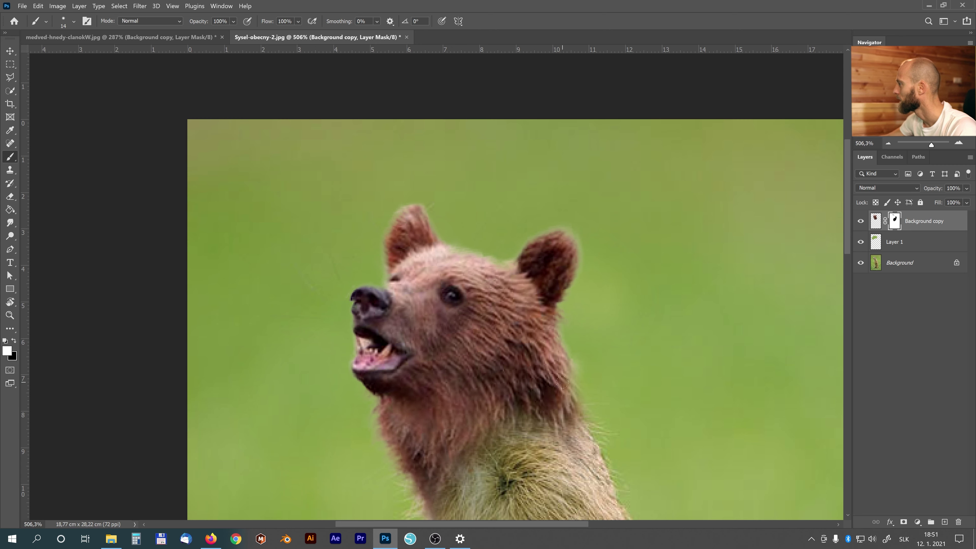
Step: Add a Levels adjustment layer above the bear head layer and clip it to that layer
key(z)
click(270, 21)
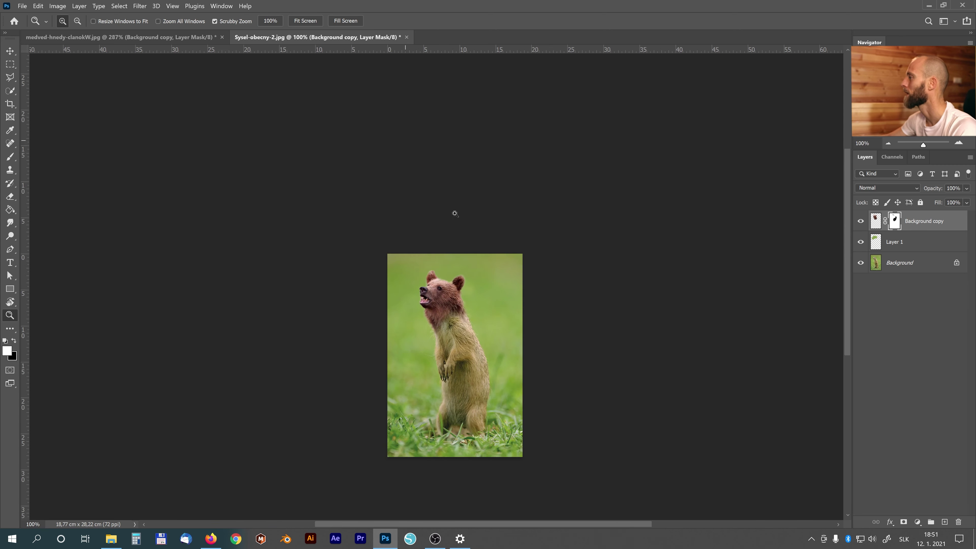
click(302, 22)
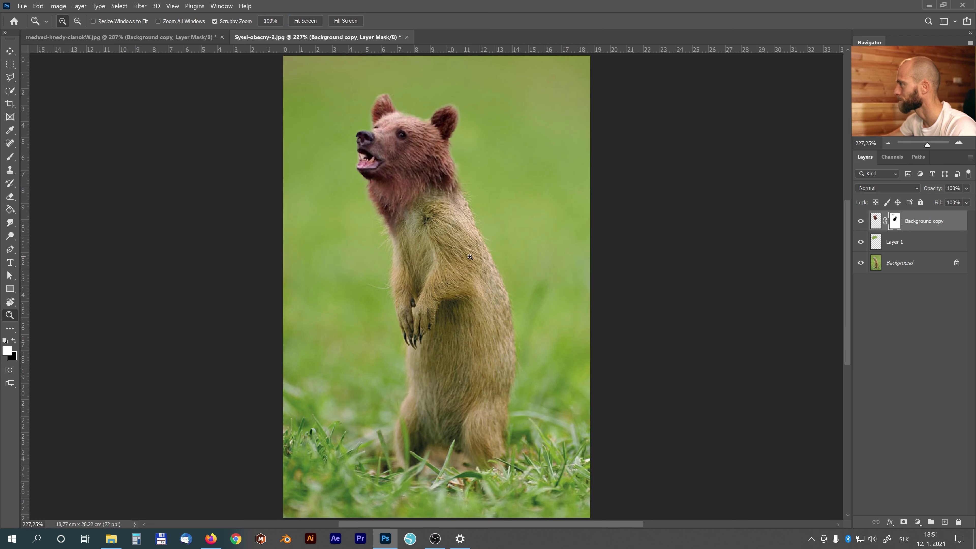
drag(470, 257, 446, 231)
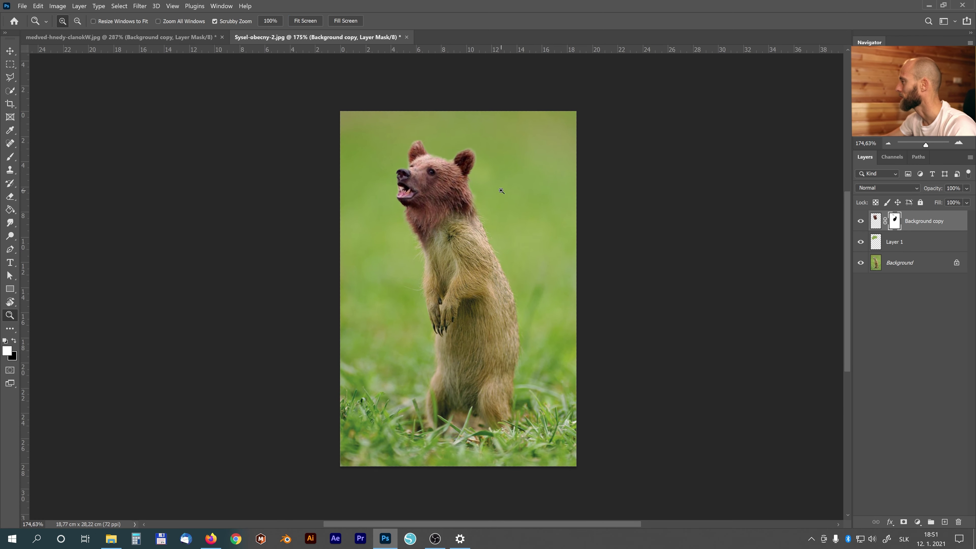
click(875, 223)
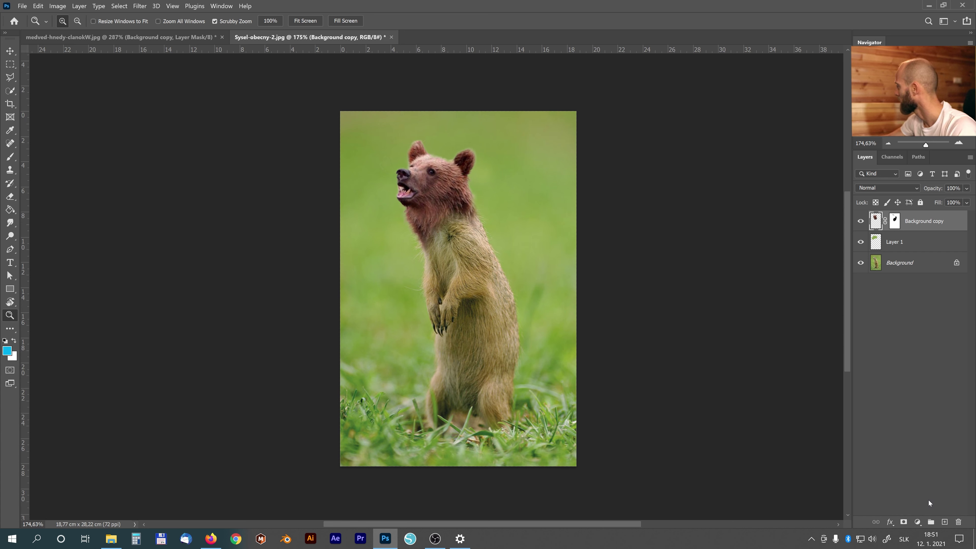
click(917, 522)
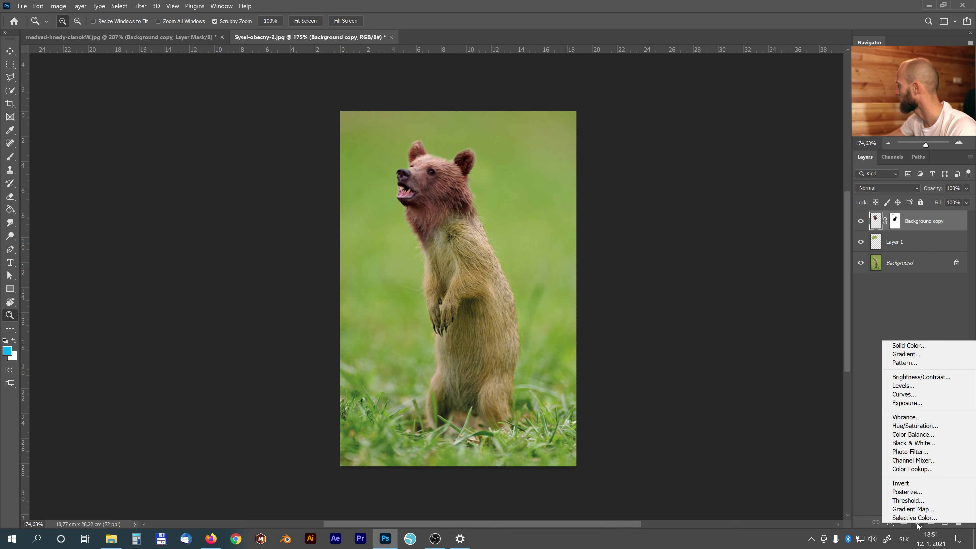
click(903, 385)
drag(957, 147, 646, 100)
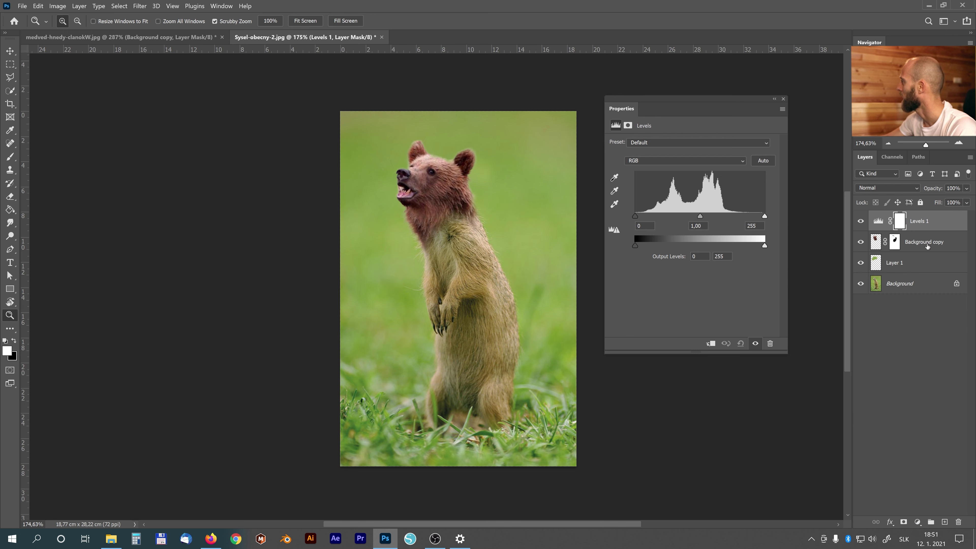
drag(928, 246, 929, 228)
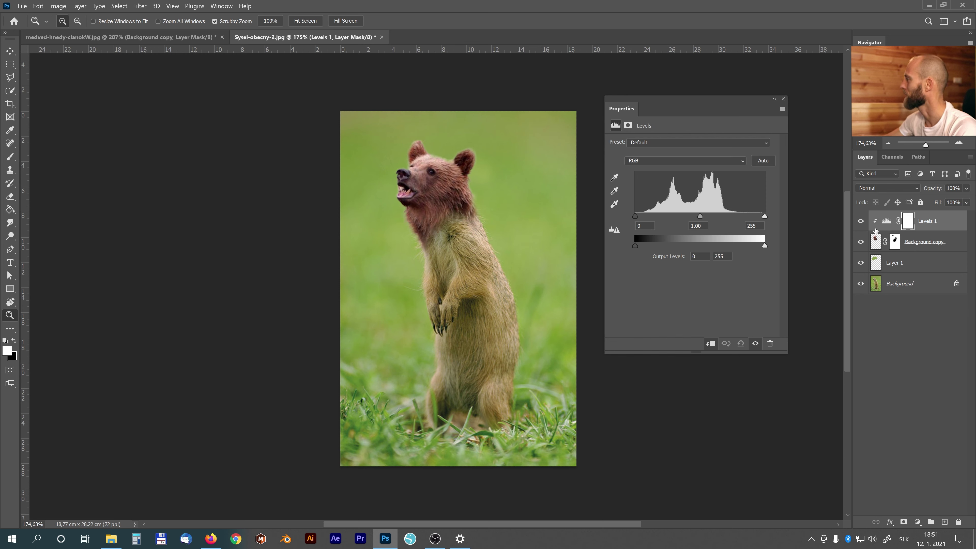
click(709, 343)
click(710, 344)
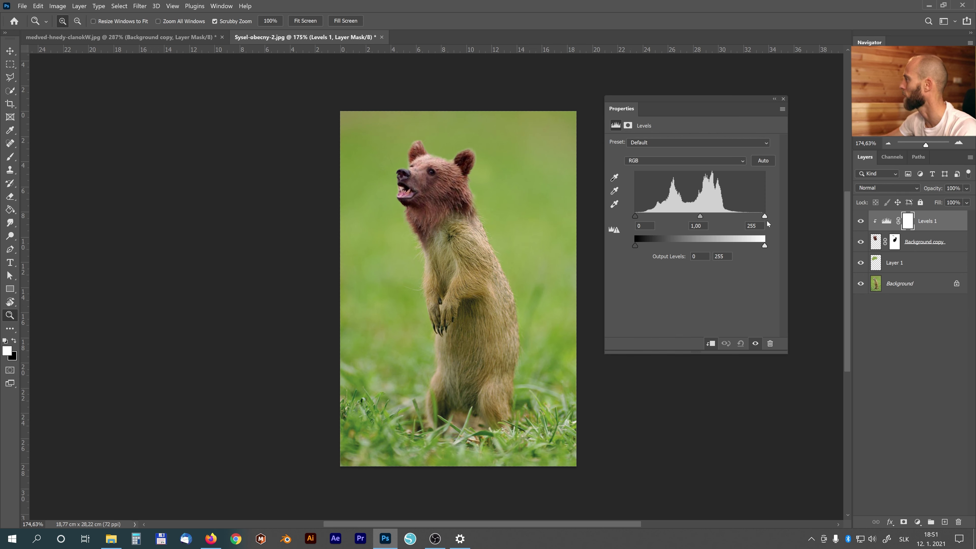
Step: Add a Black & White adjustment layer on top of the stack to compare the brightness of head and body
click(917, 522)
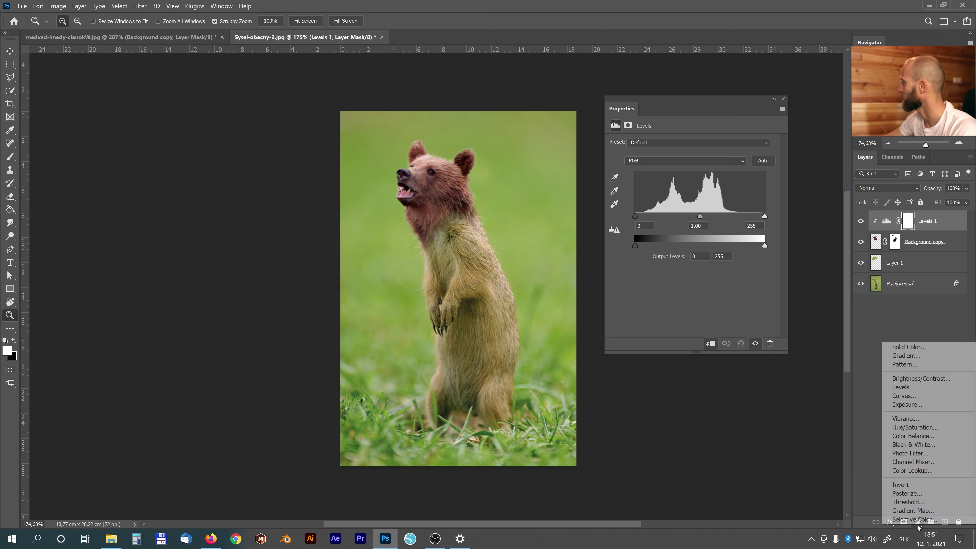
click(922, 445)
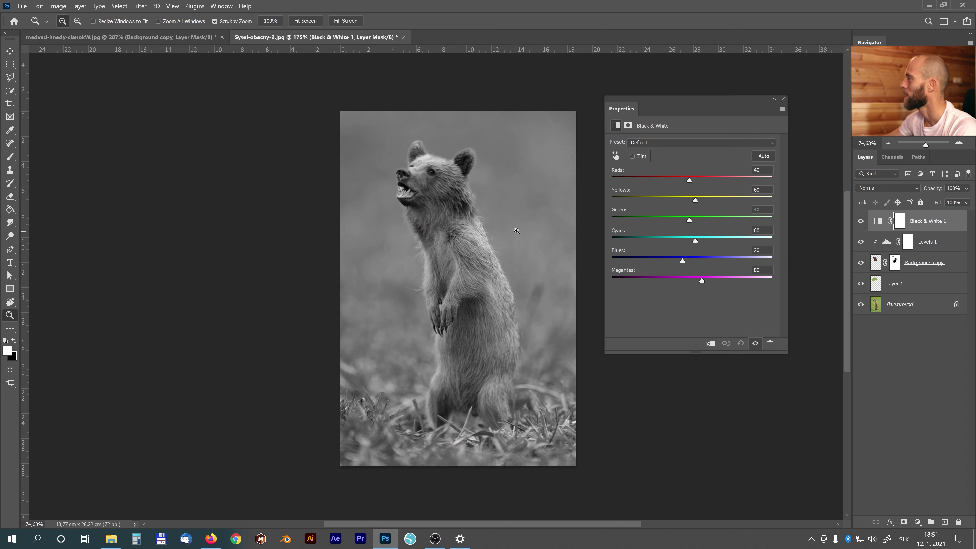
drag(748, 99, 767, 86)
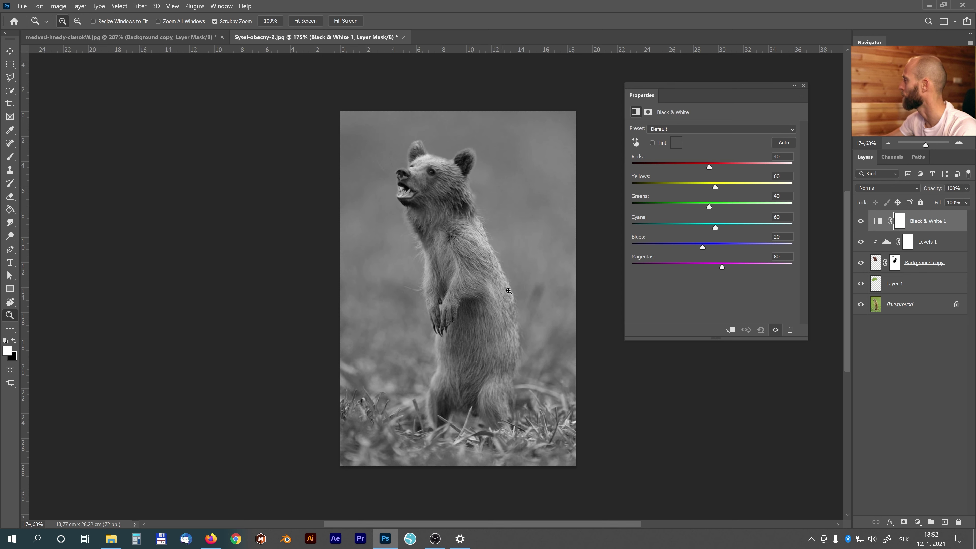
Step: Set the clipped Levels adjustment's midtone input to 1,25 and its white input to 209 to brighten the bear head
click(886, 241)
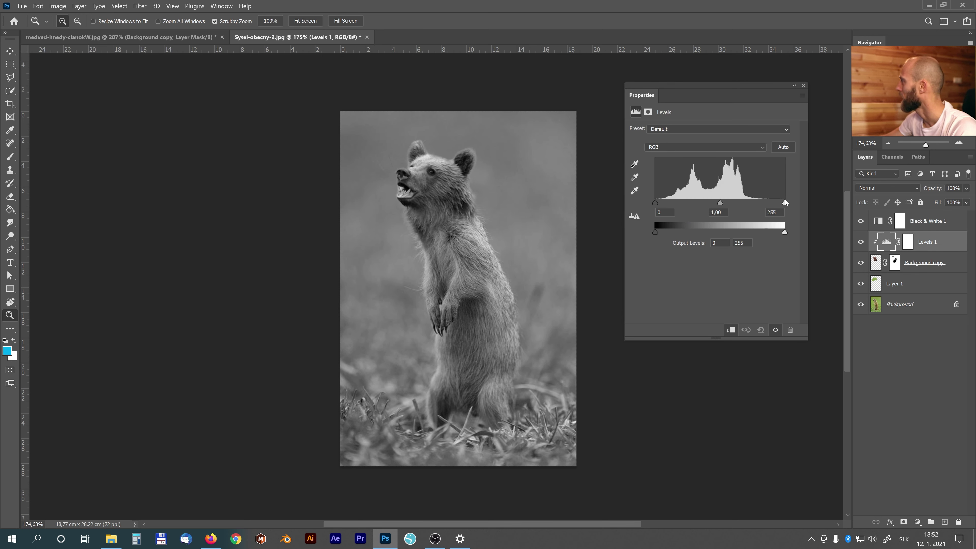
drag(784, 204, 706, 205)
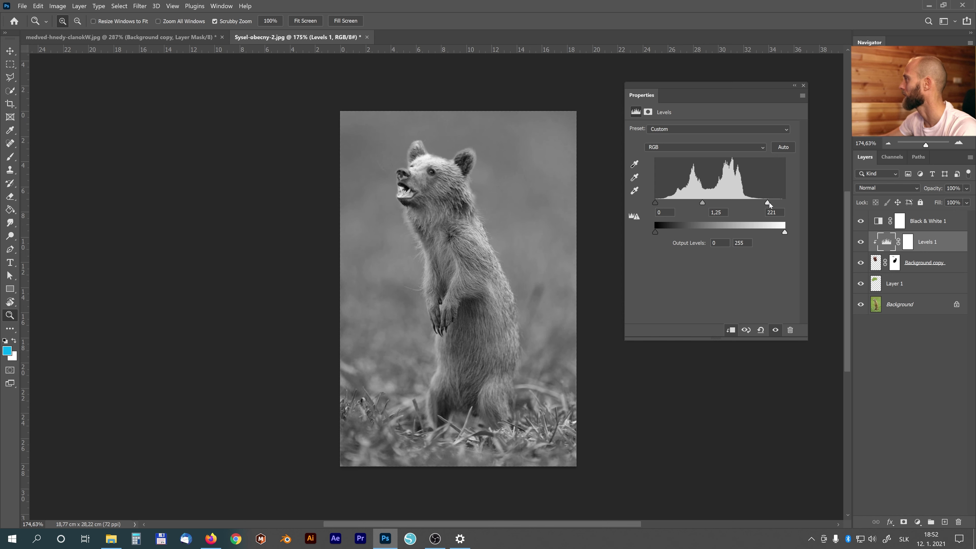
drag(769, 202, 761, 203)
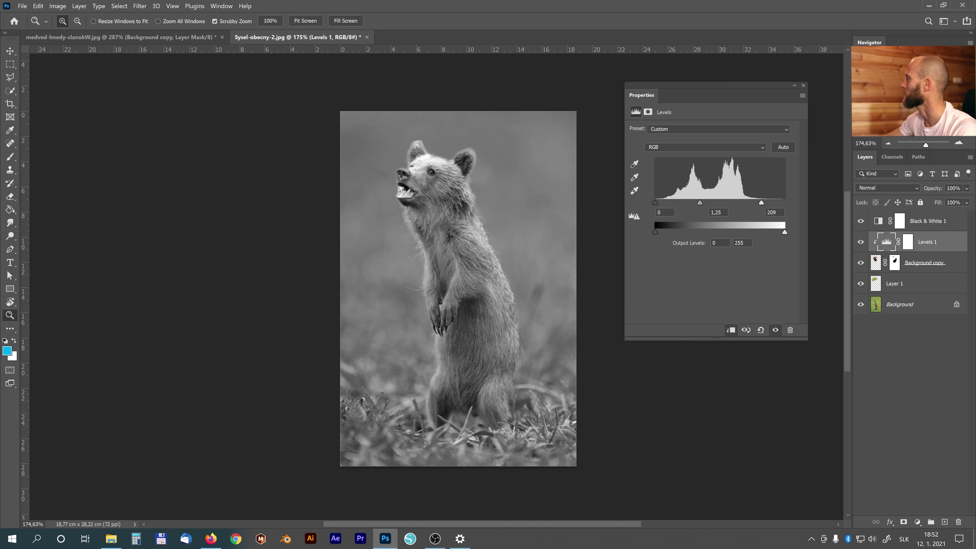
Step: Delete the Black & White adjustment layer and close the adjustment properties
click(937, 229)
key(Delete)
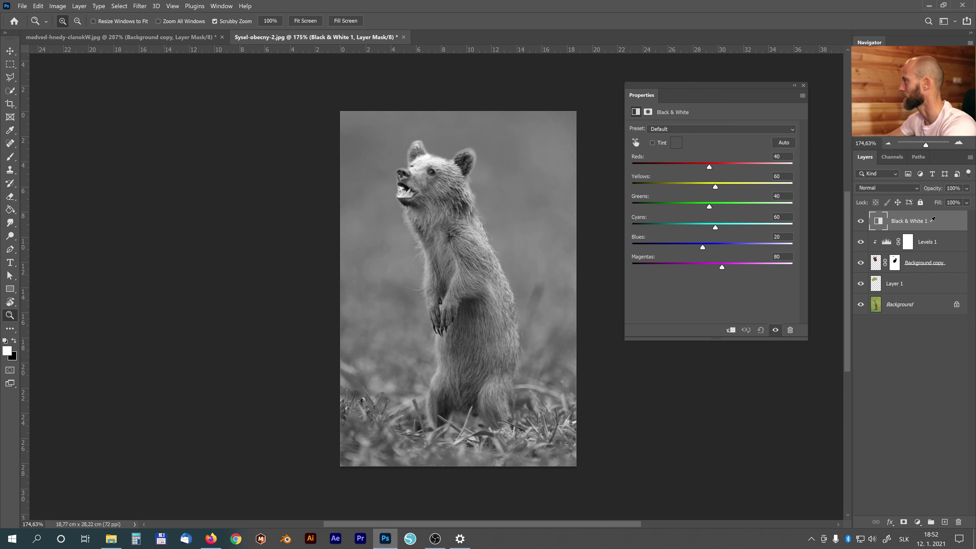
key(Delete)
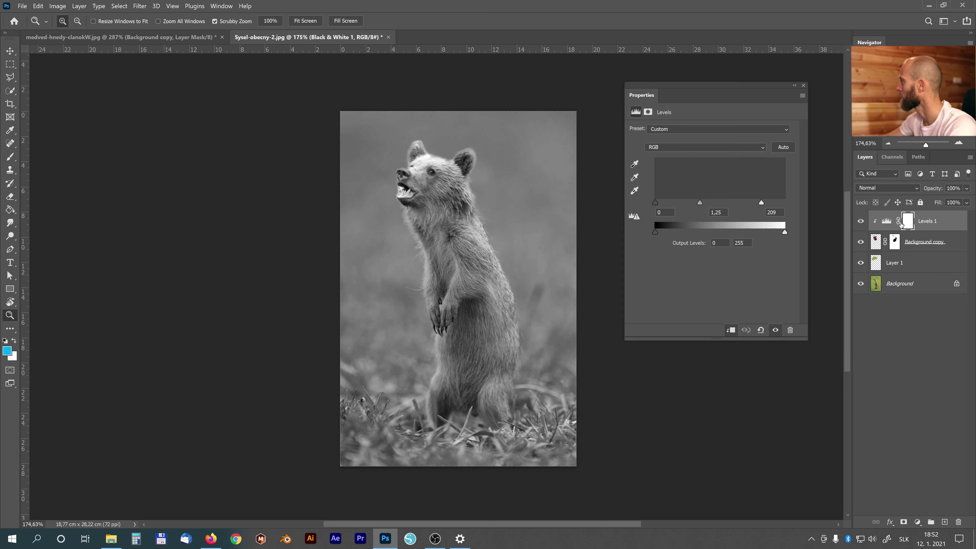
click(802, 86)
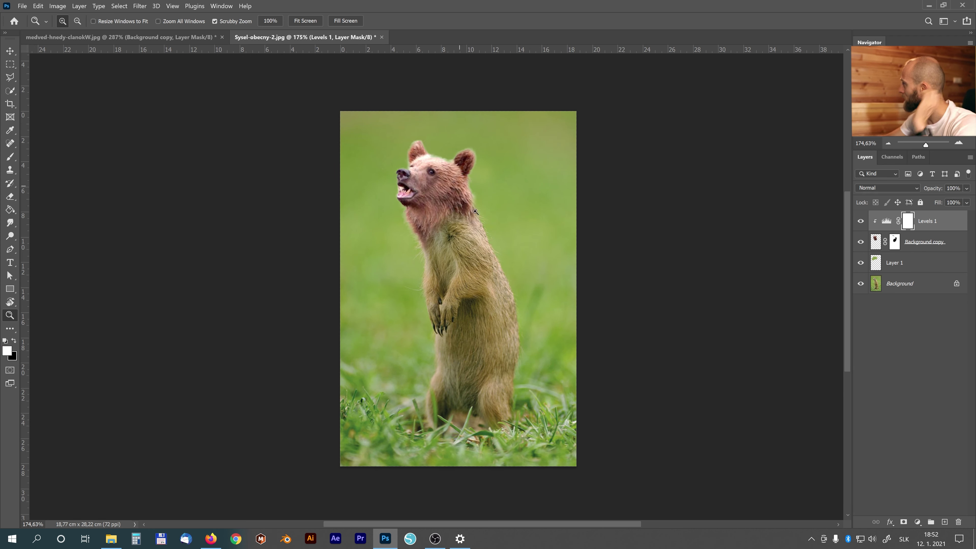
Step: Add a neutral grey Solid Color fill layer on top and set its blending mode to Luminosity
click(918, 522)
click(908, 344)
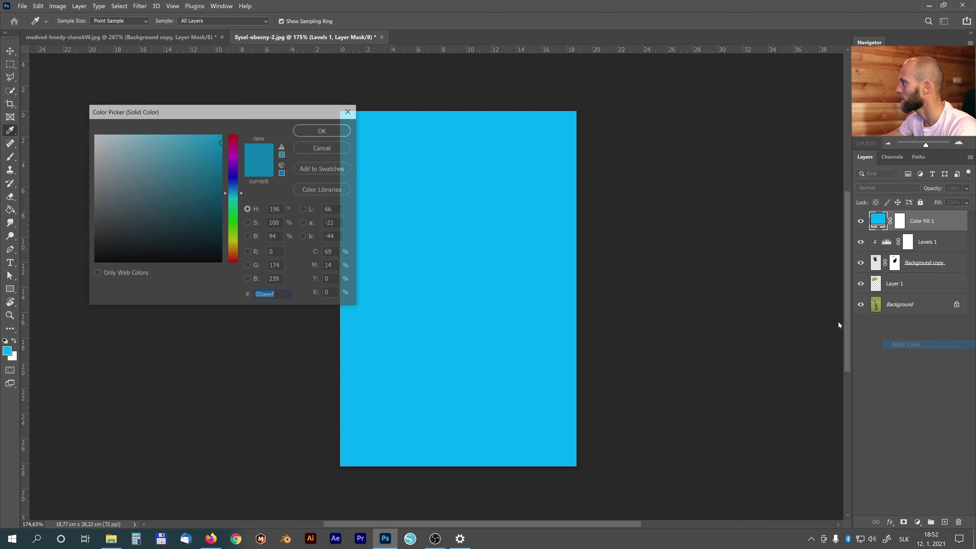
drag(95, 208, 74, 208)
click(323, 129)
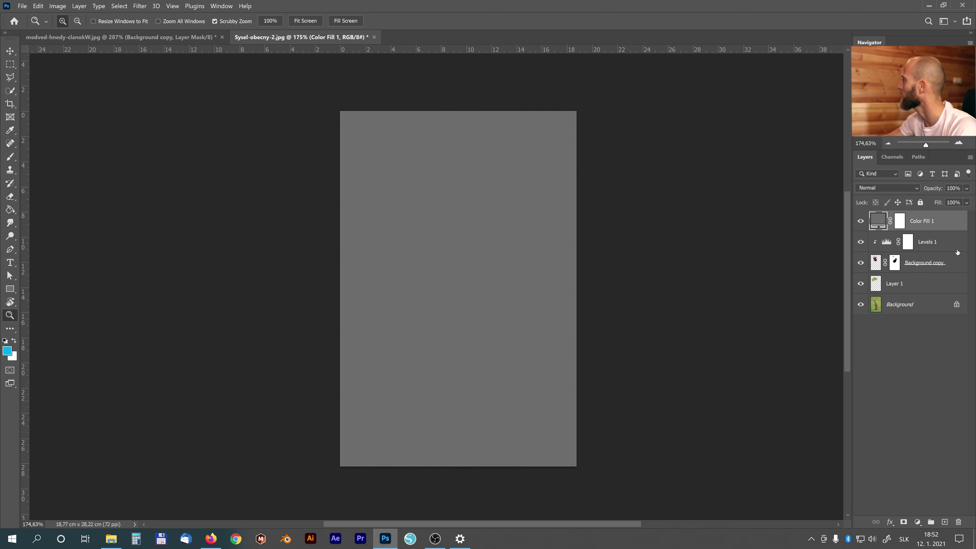
click(906, 186)
click(870, 432)
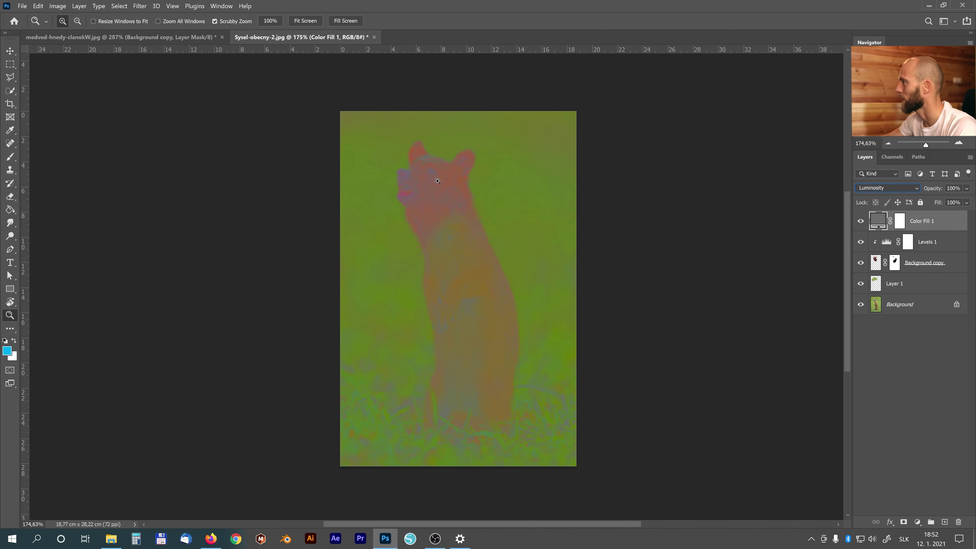
Step: Add a Color Balance adjustment layer directly above the Levels 1 layer
drag(437, 181, 453, 234)
click(942, 241)
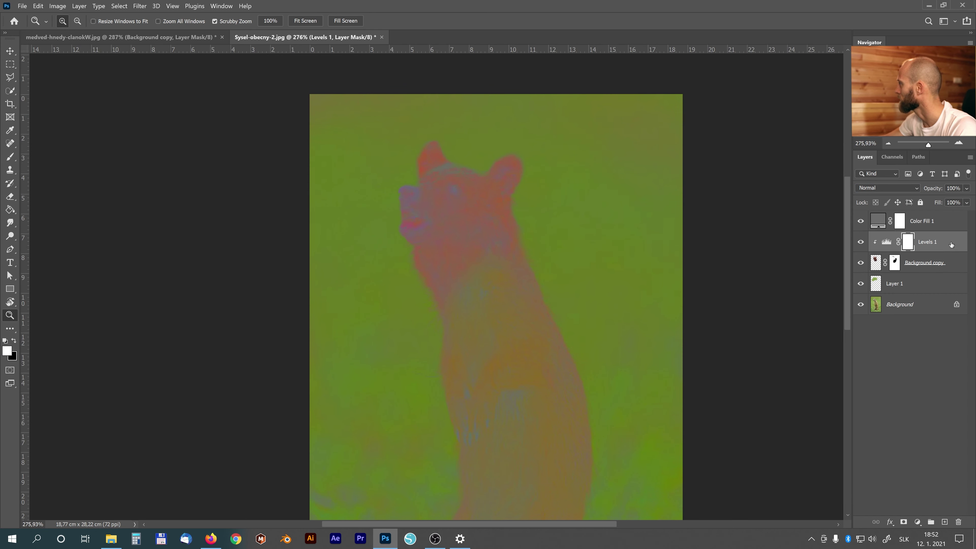
click(917, 523)
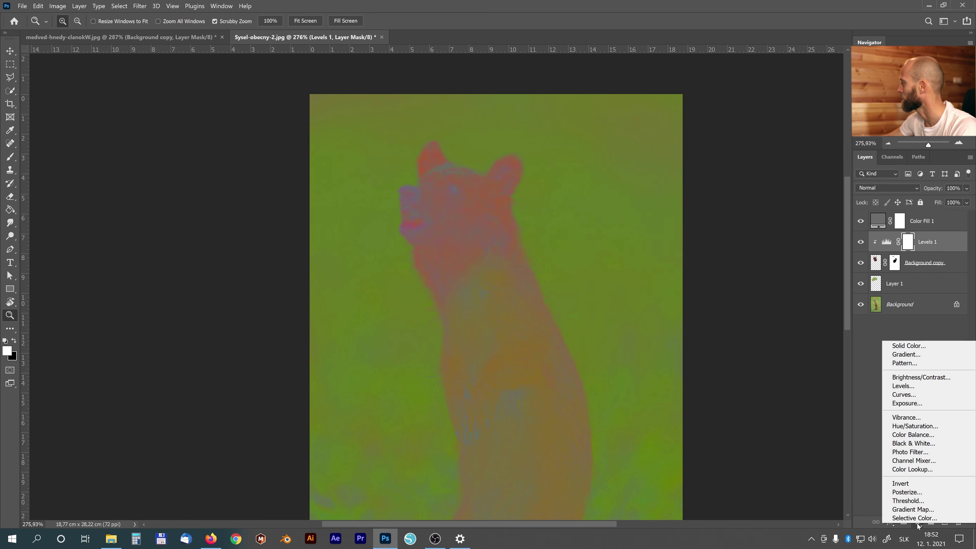
click(920, 435)
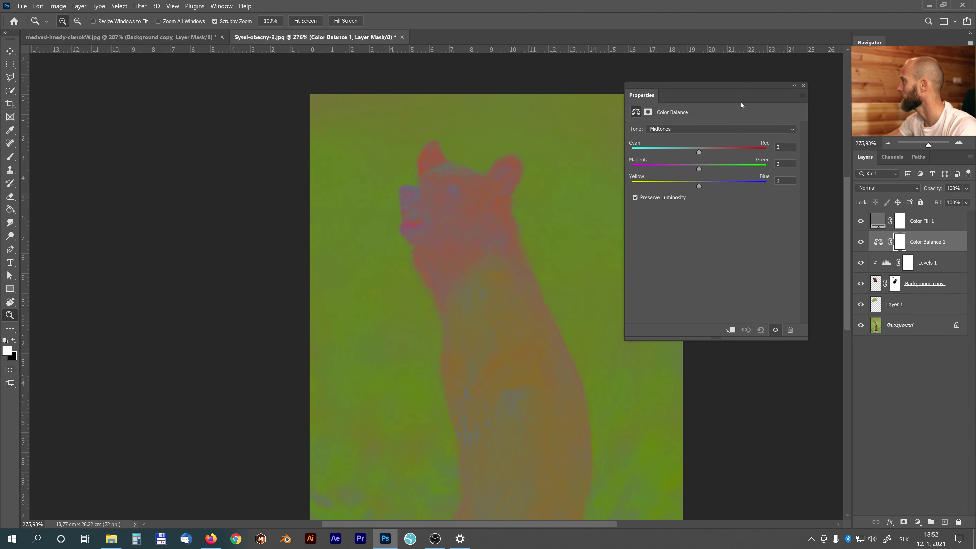
drag(728, 87, 739, 103)
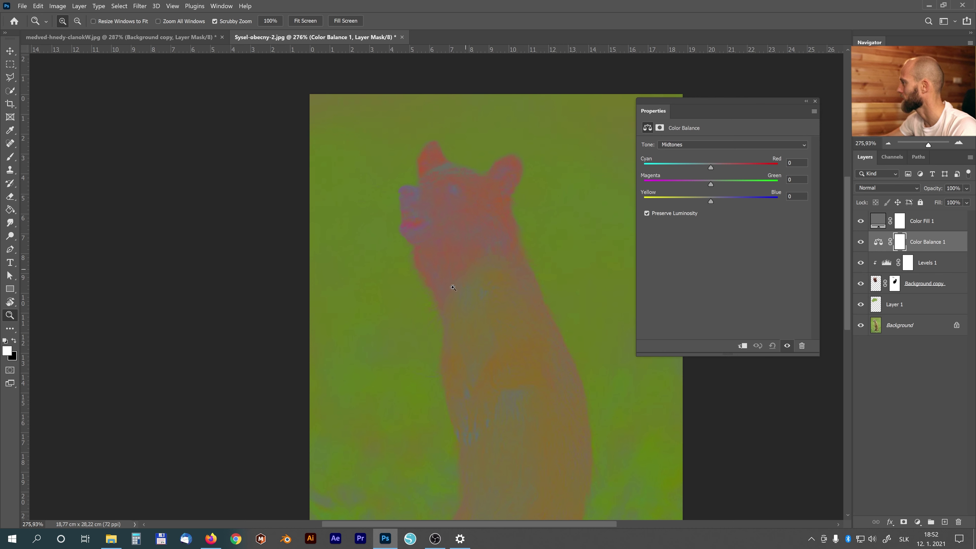
Step: Clip the Color Balance layer to the bear head and set its midtones to Cyan–Red -31, Magenta–Green +9 and Yellow–Blue -35, checking without the grey fill
drag(710, 201, 694, 204)
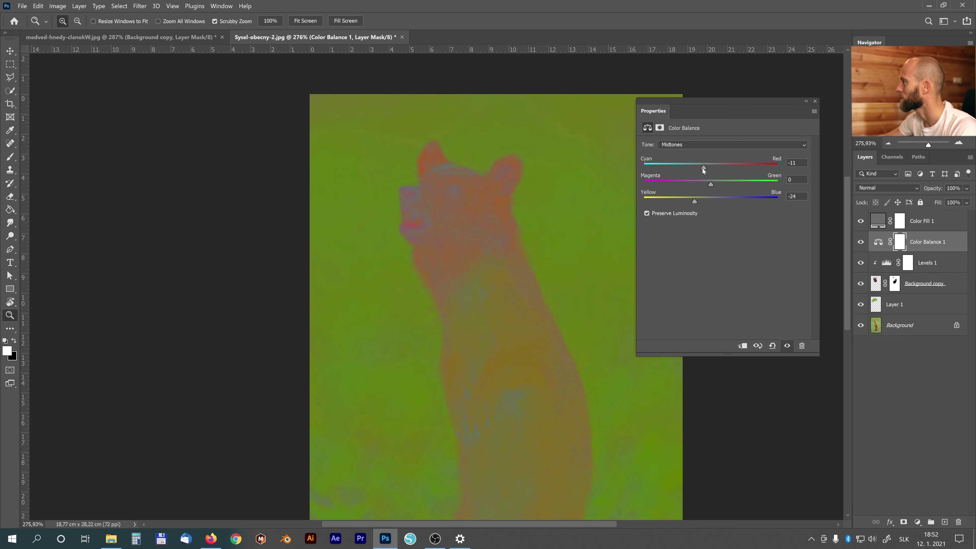
alt+click(939, 252)
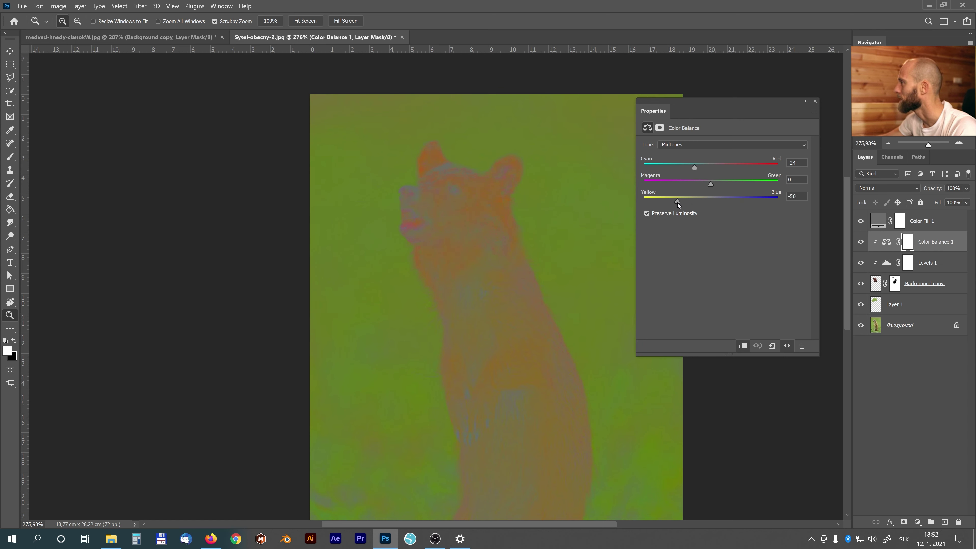
drag(685, 201, 688, 202)
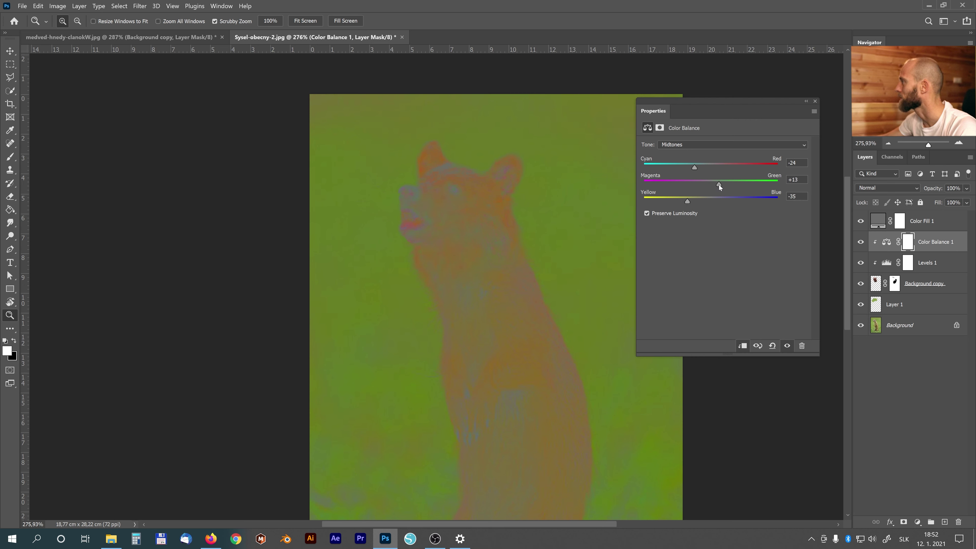
drag(719, 185, 692, 171)
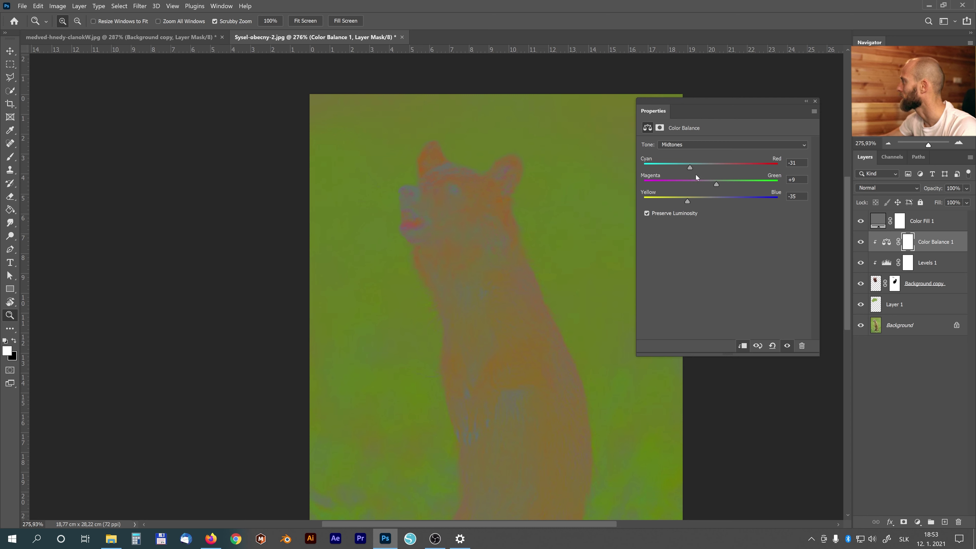
click(860, 221)
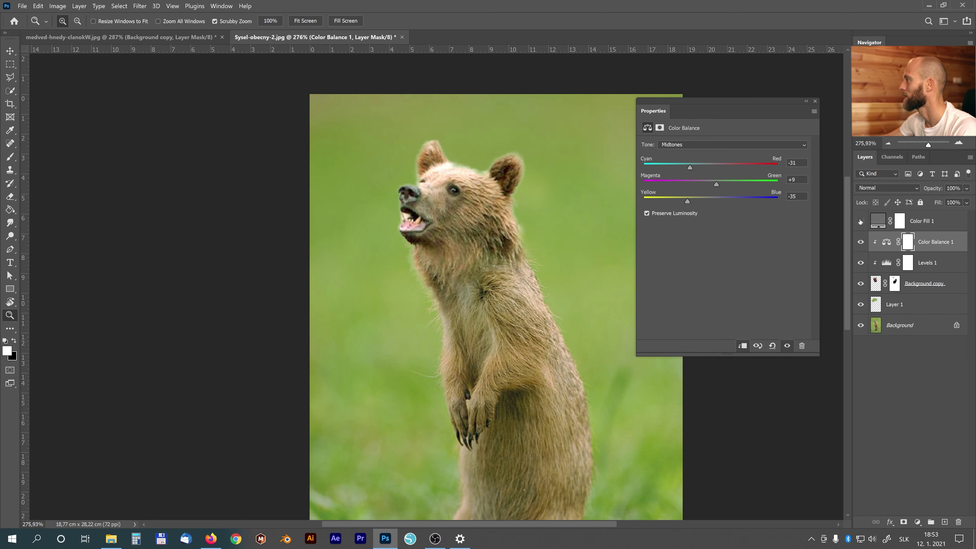
click(859, 221)
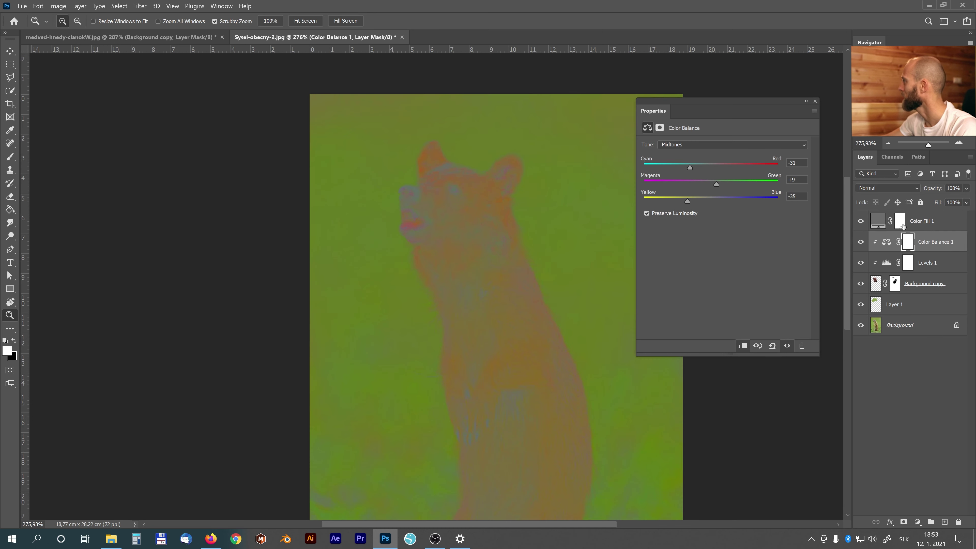
Step: Delete the Color Fill 1 layer and close the adjustment properties
click(947, 224)
key(Delete)
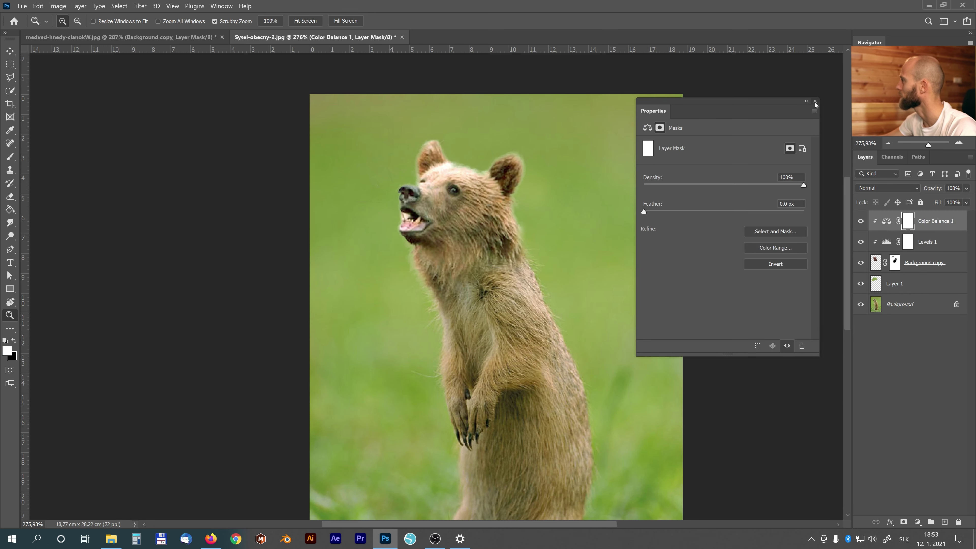
click(815, 101)
Step: Check the bear at 100% zoom and set the Levels 1 midtone input to 1,45 to brighten the head further
click(271, 21)
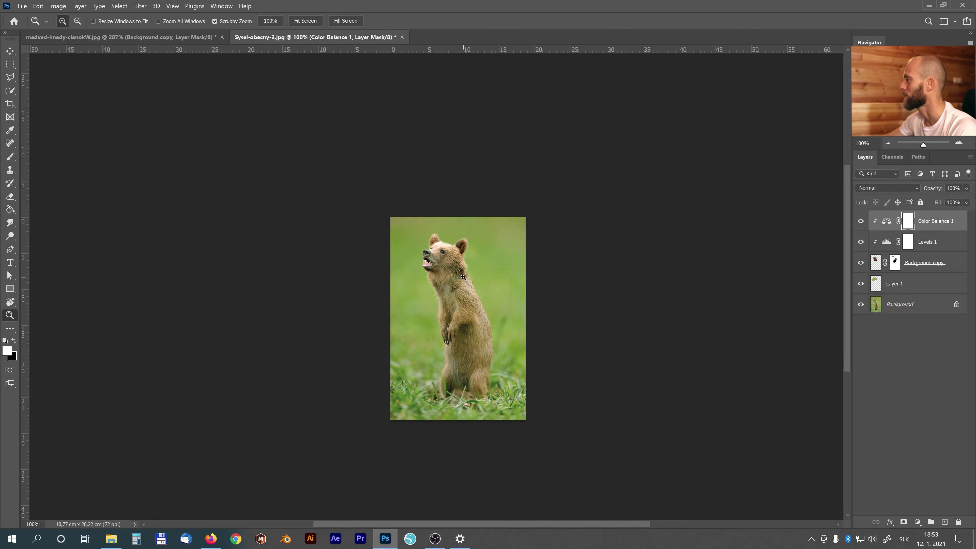
drag(454, 268, 476, 268)
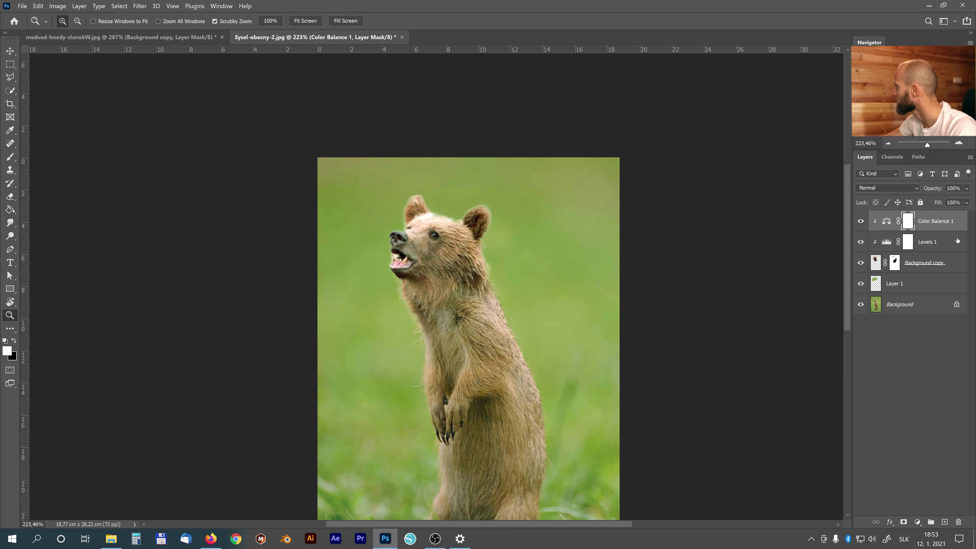
double_click(886, 242)
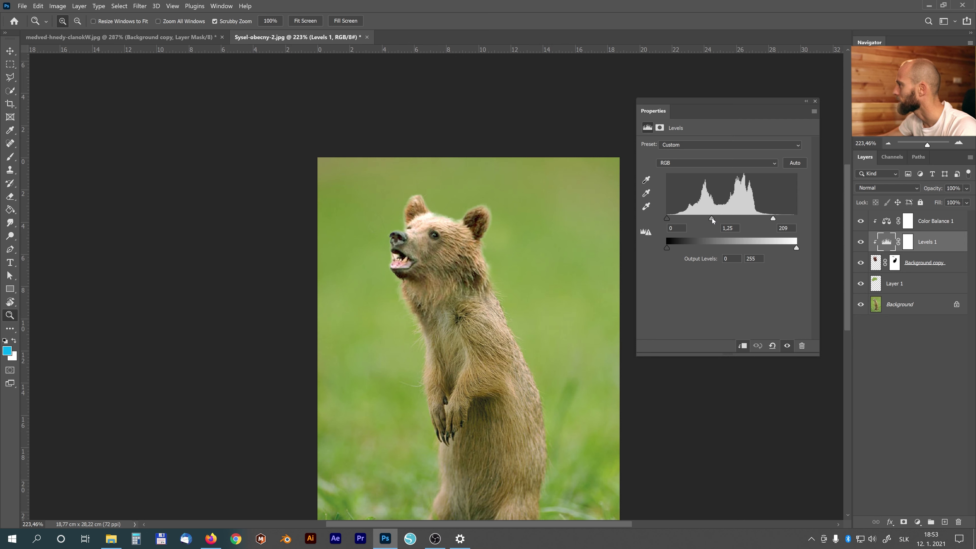
drag(710, 218, 706, 219)
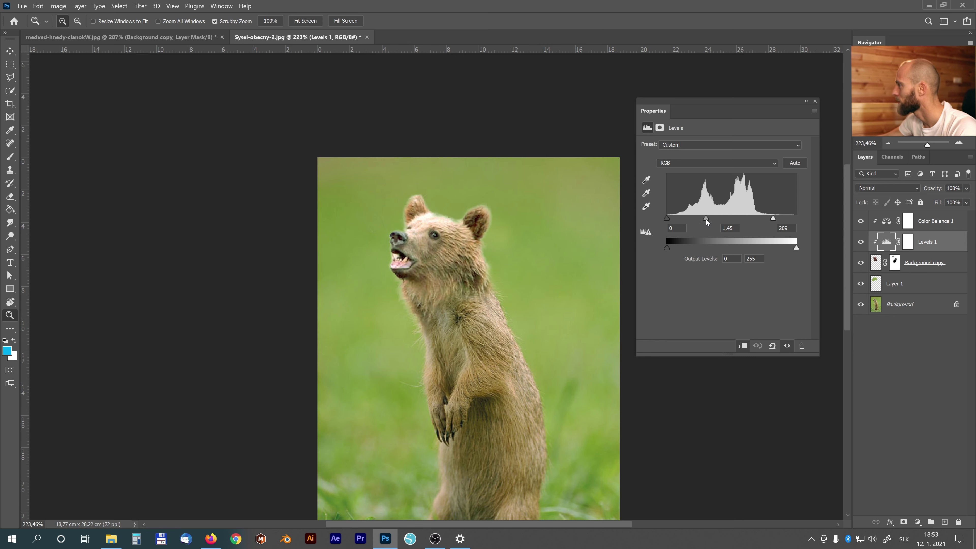
click(815, 101)
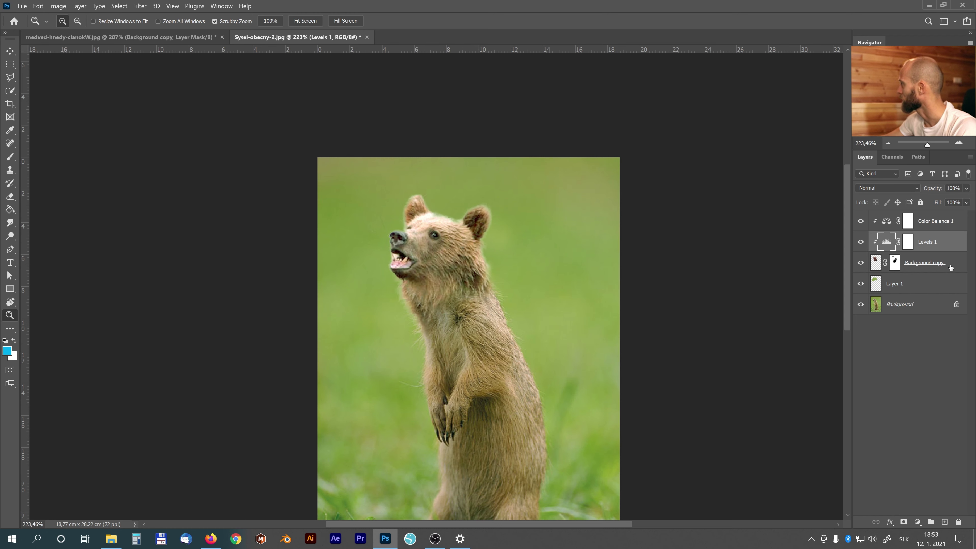
Step: Duplicate the bear head layer with its mask and clip the duplicate to the original head layer
click(910, 265)
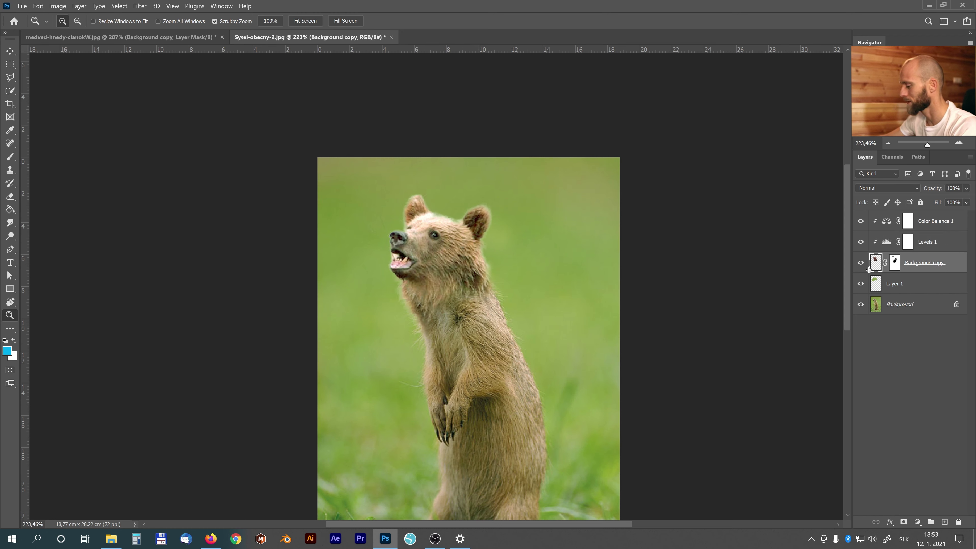
key(ctrl+j)
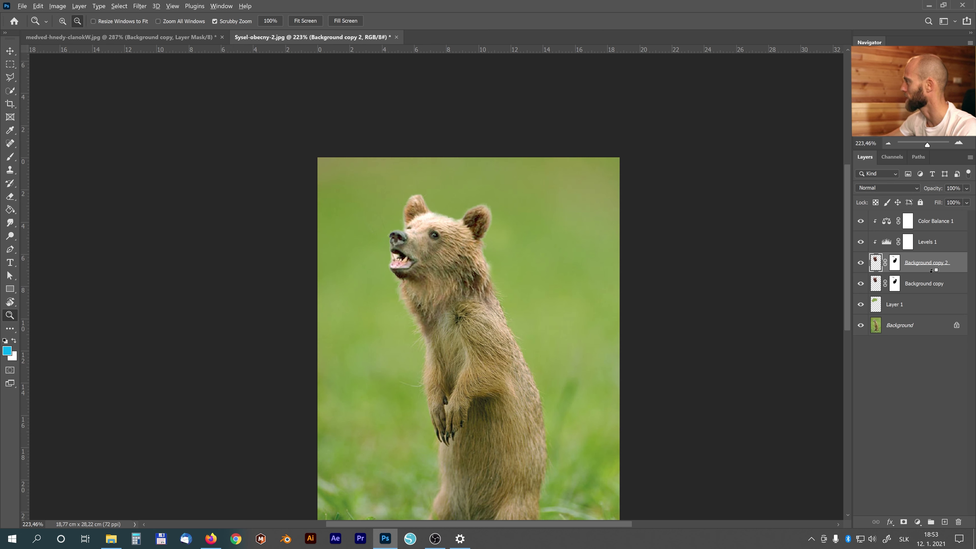
alt+click(932, 273)
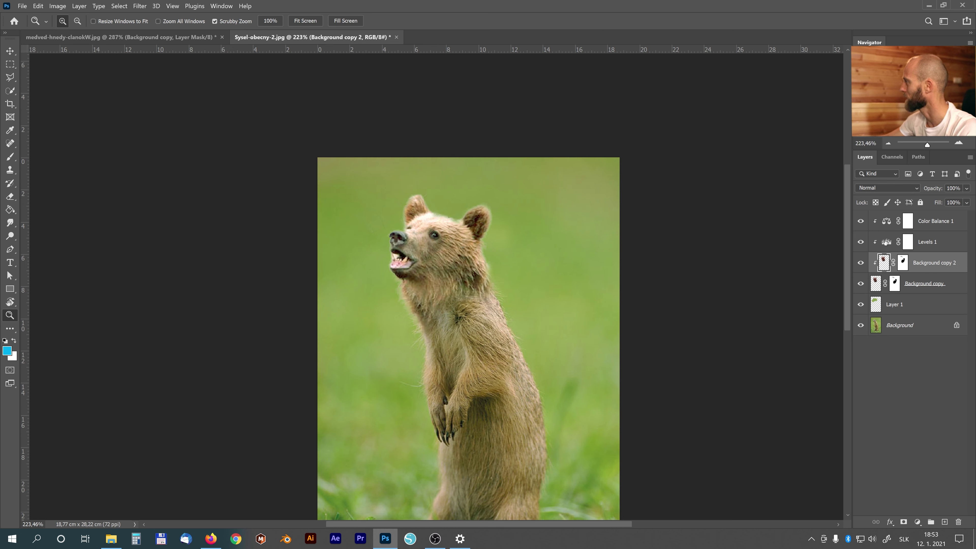
click(861, 285)
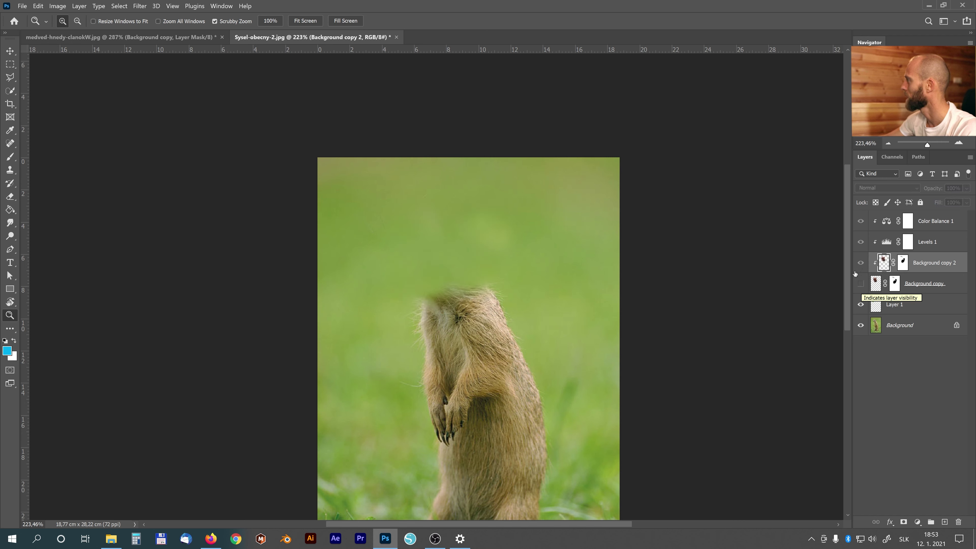
click(860, 285)
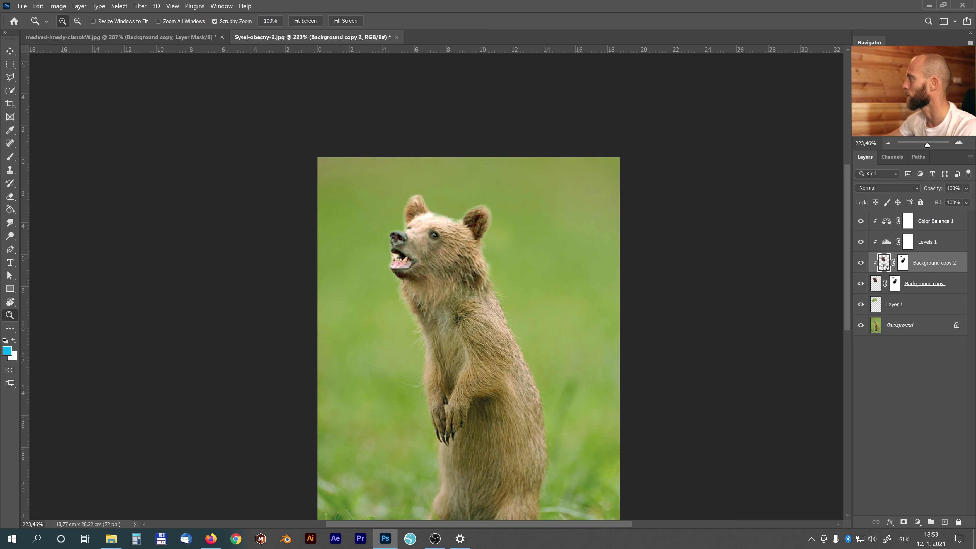
Step: Apply the Sharpen filter to the clipped bear head copy and compare the head with and without that layer
click(140, 8)
mouse_move(173, 182)
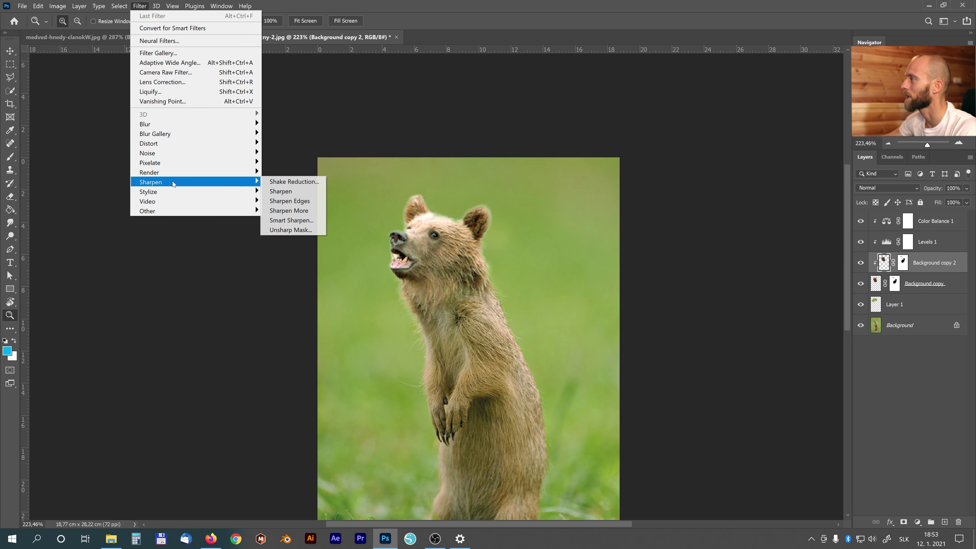
click(287, 194)
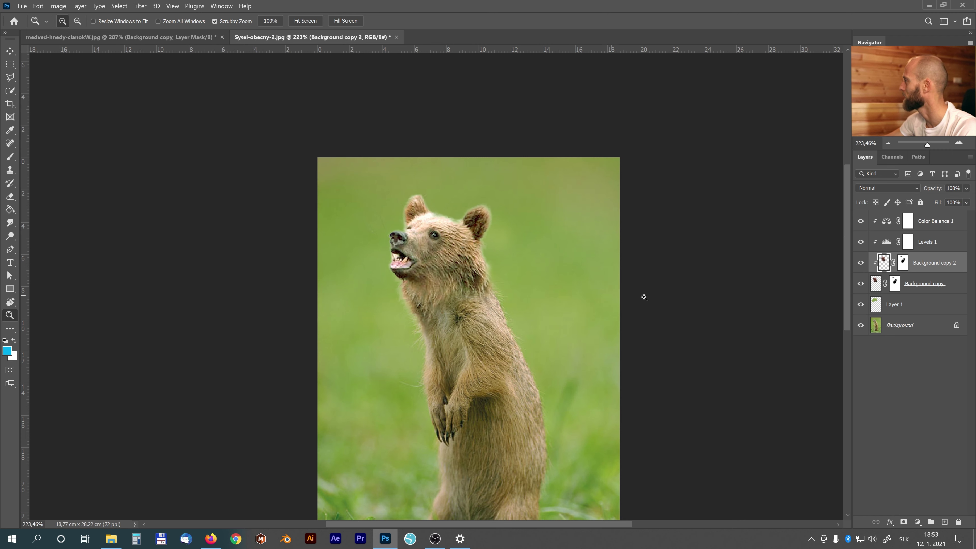
click(860, 263)
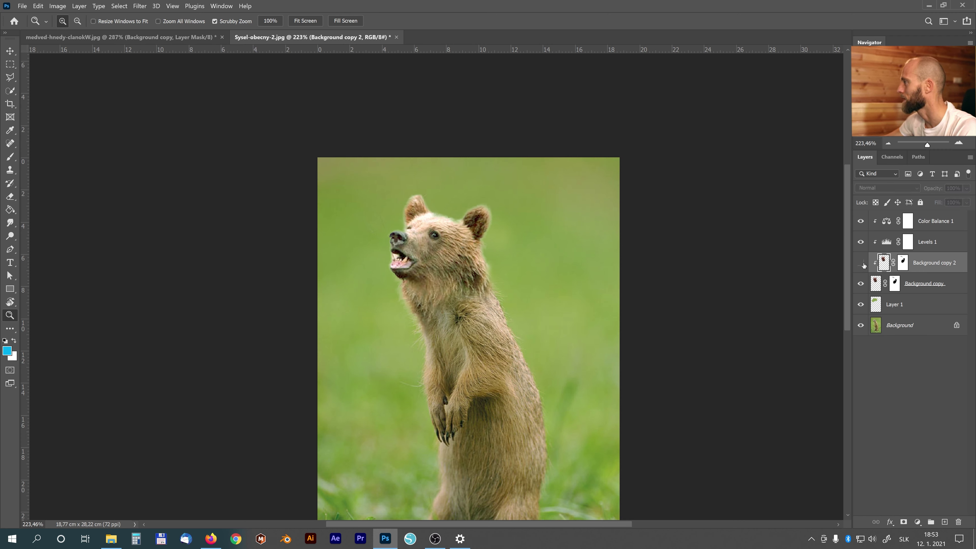
click(860, 263)
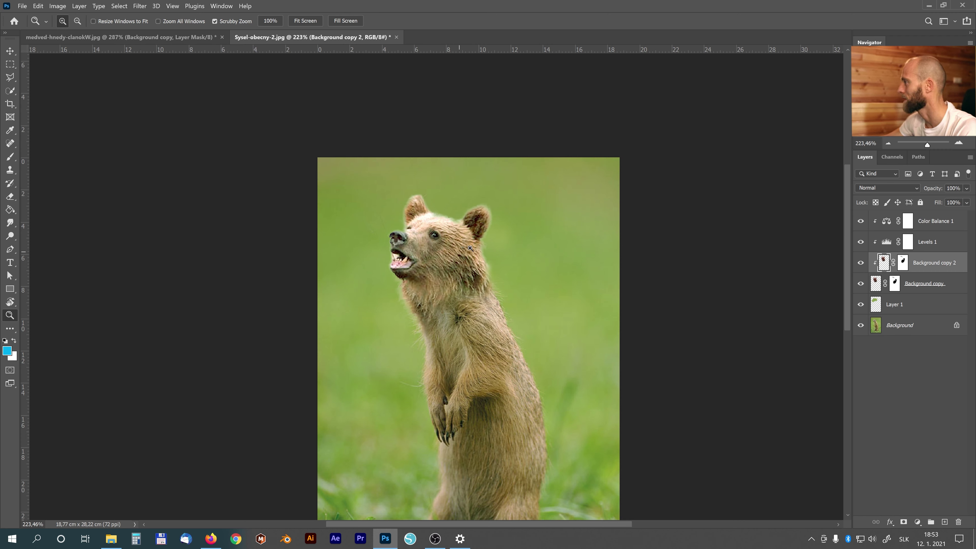
Step: Reduce the sharpened head copy's opacity to 50% and check the image at 100% zoom
key(v)
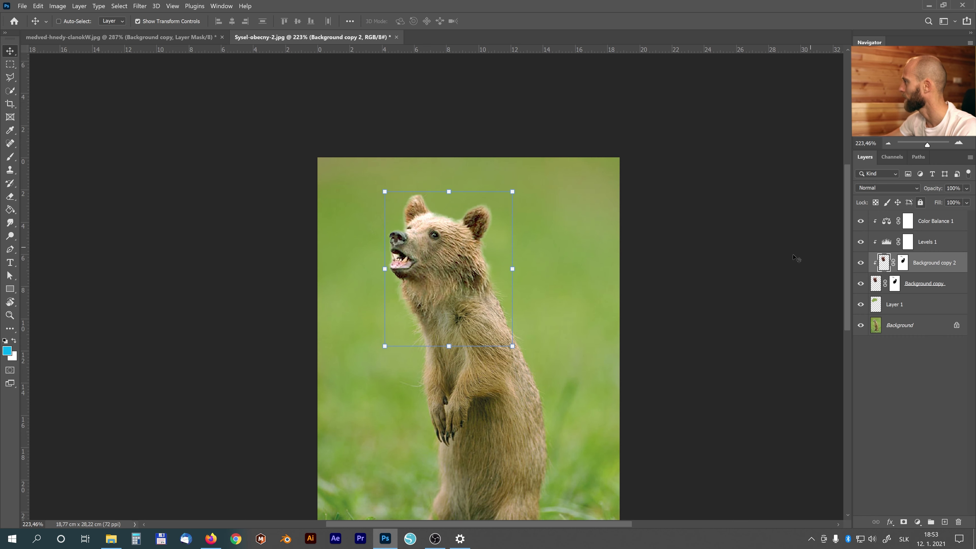
key(5)
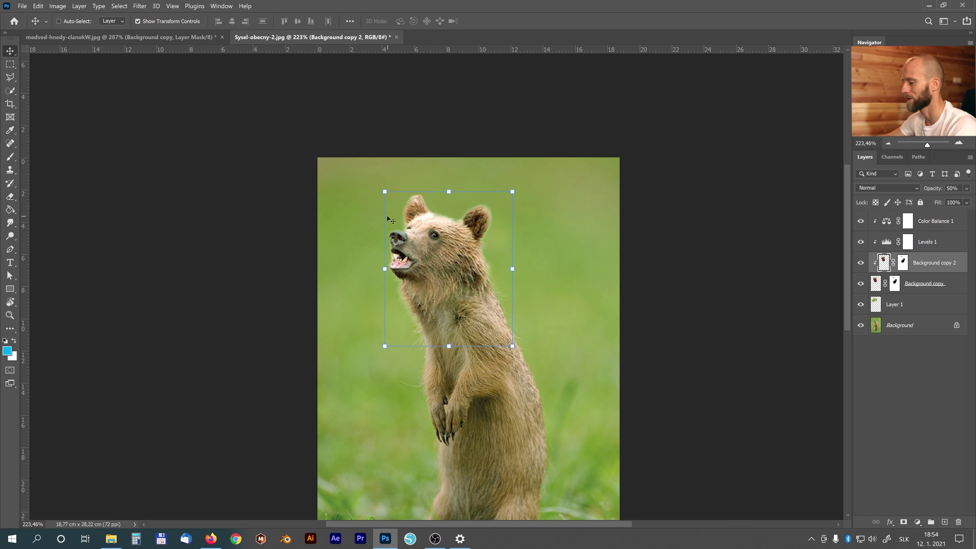
key(z)
click(270, 21)
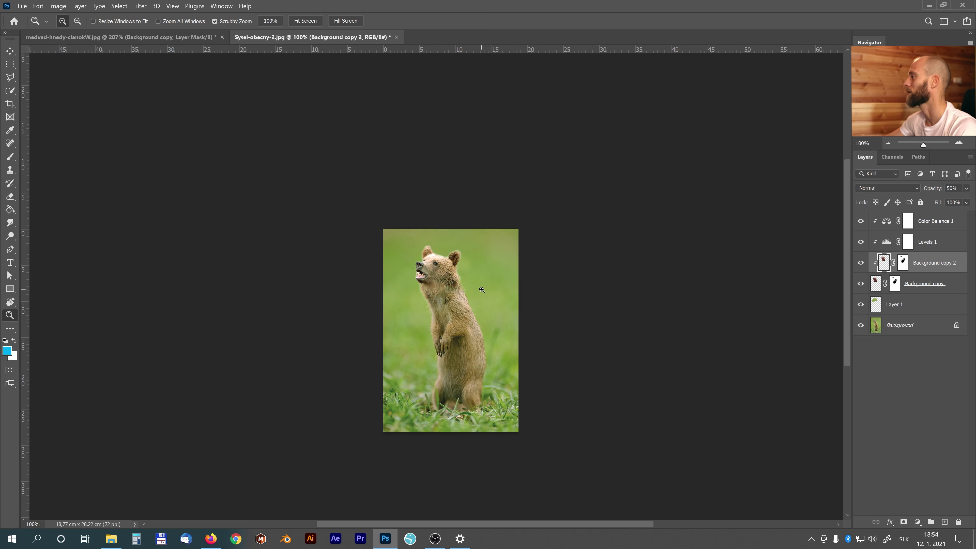
drag(453, 300, 468, 267)
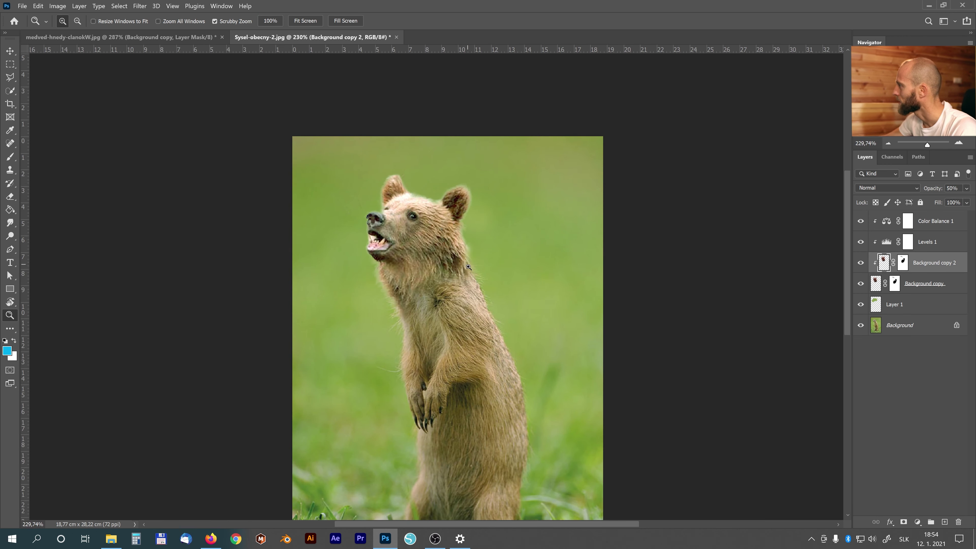
Step: Add a new empty layer above Color Balance 1 and clip it to the bear head
click(950, 230)
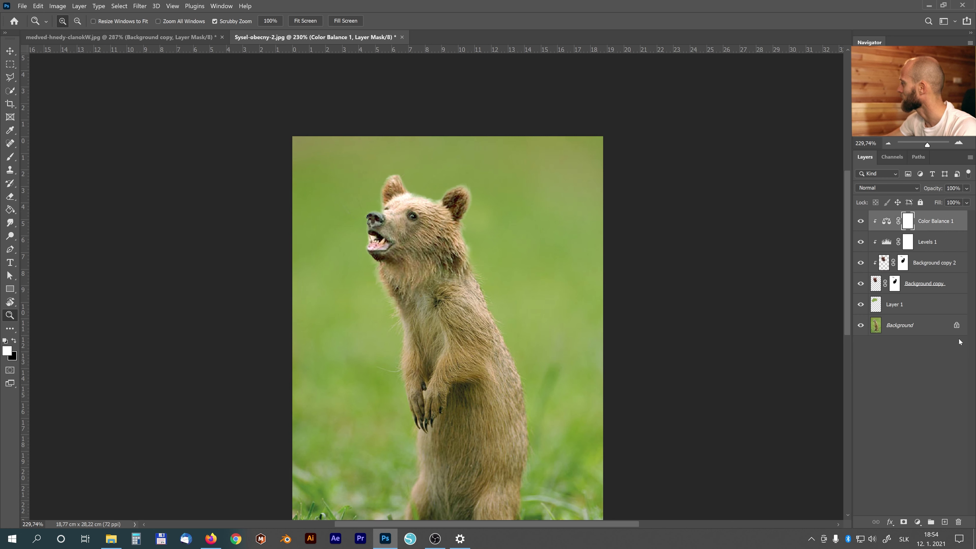
click(944, 522)
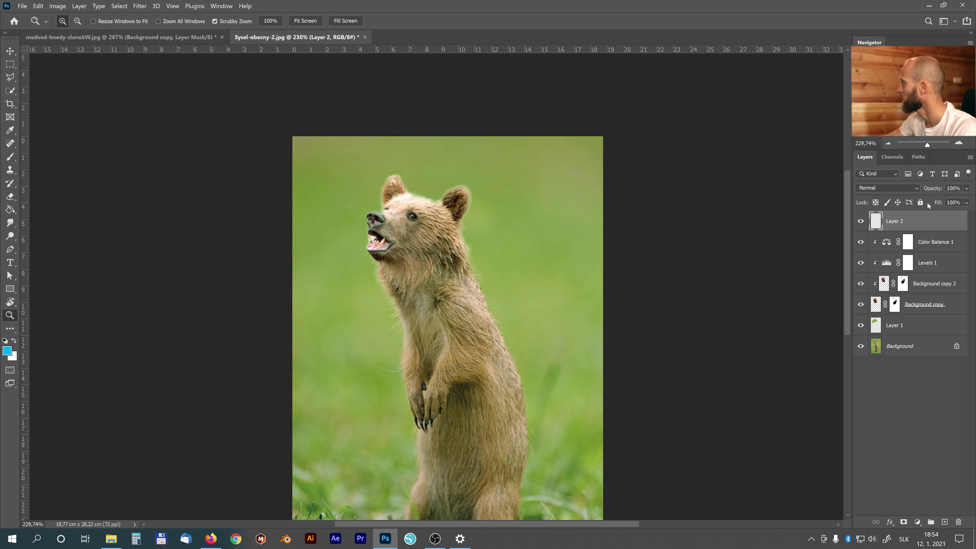
alt+click(923, 230)
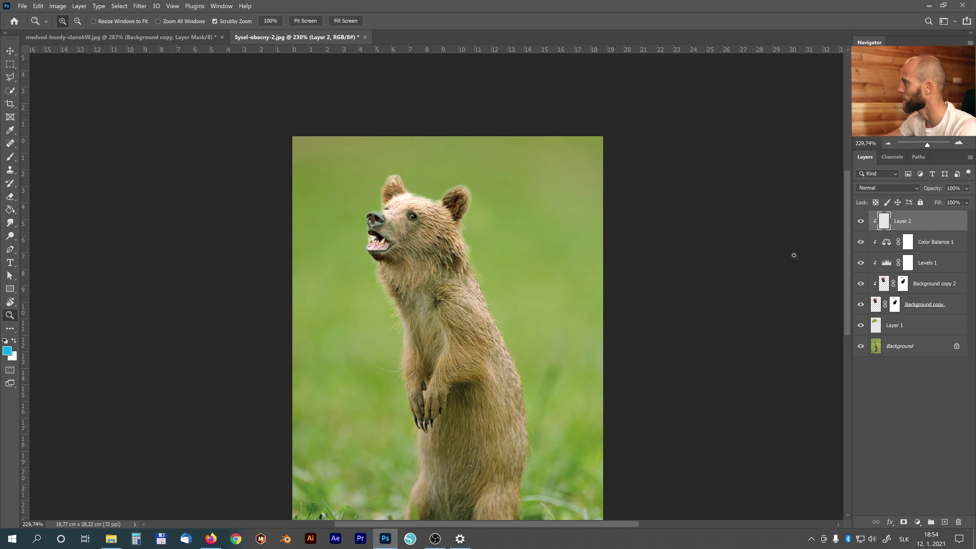
Step: Sample the light fur edge on the animal's back and lighten the foreground colour to f0dbc0
key(i)
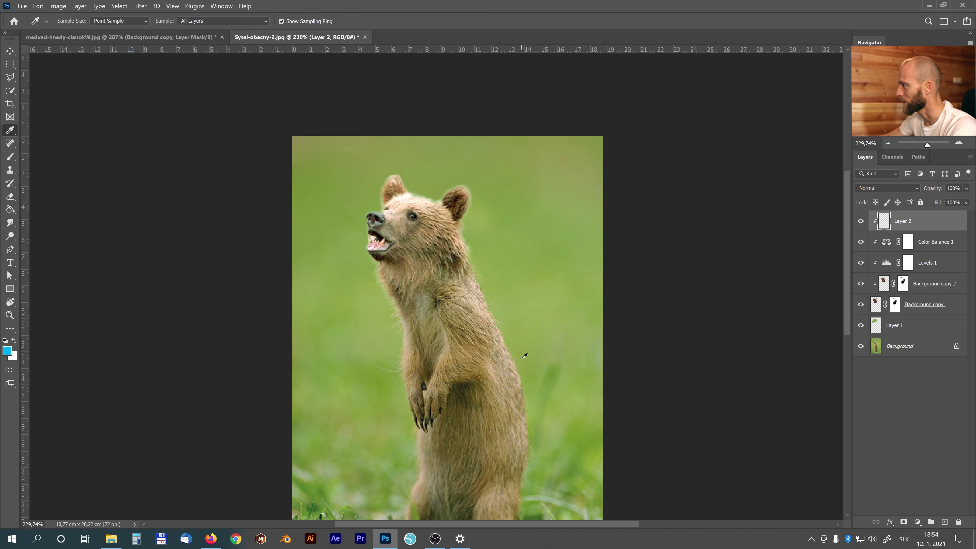
click(486, 304)
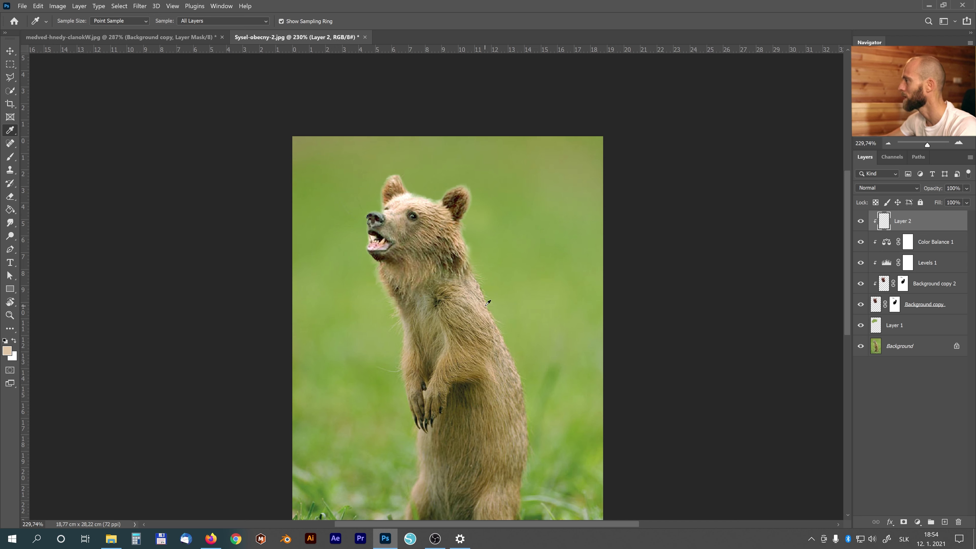
key(b)
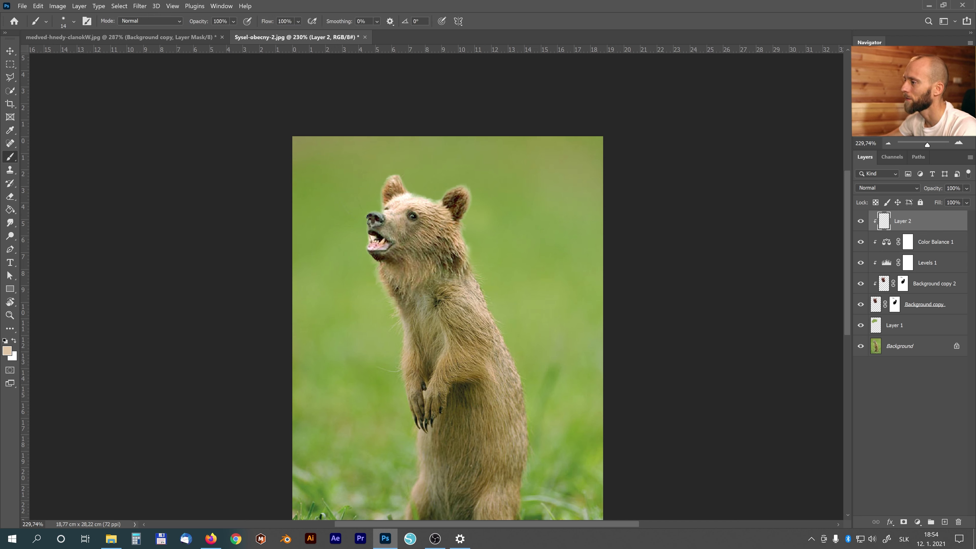
click(7, 350)
click(118, 142)
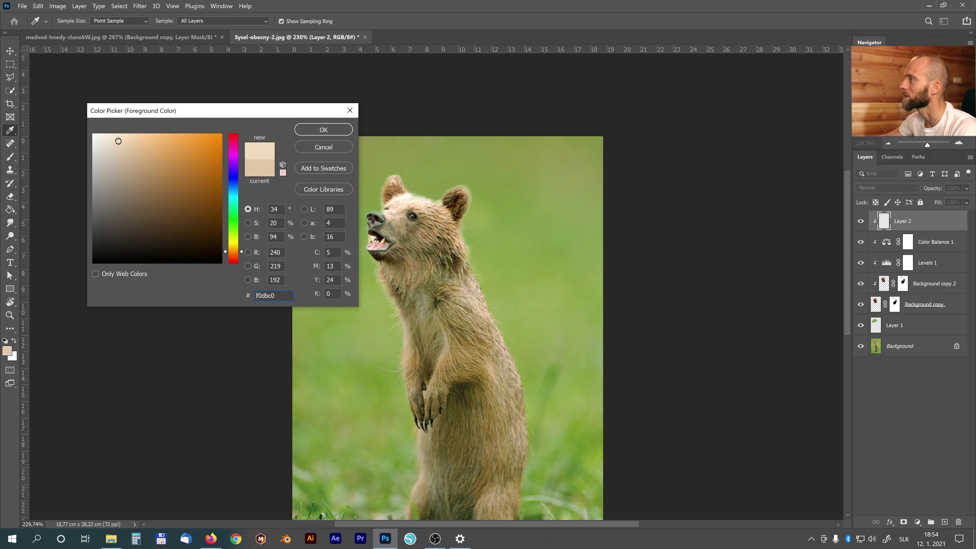
click(318, 130)
Step: Paint a soft highlight along the back edge of the bear's head with a 66 px brush and compare with Layer 2 hidden
click(466, 284)
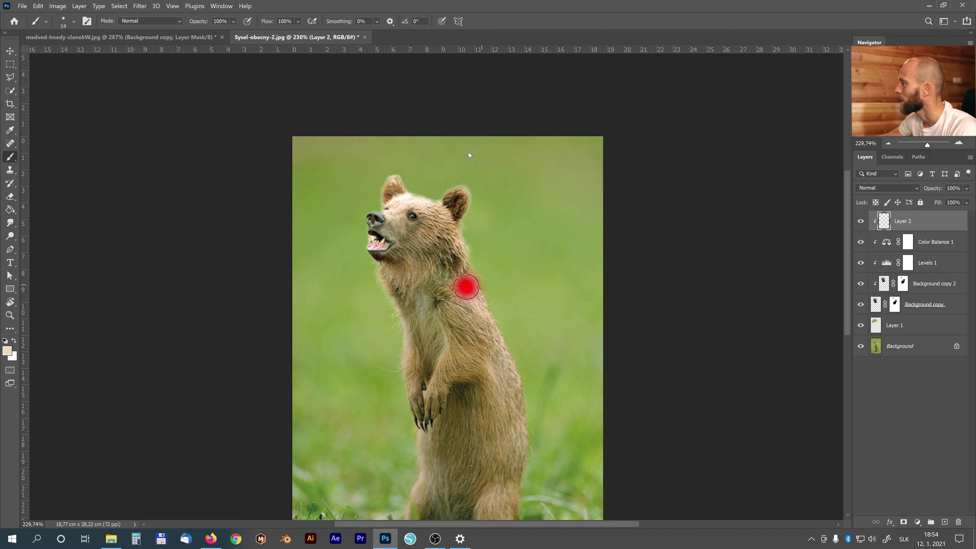
mouse_move(474, 280)
mouse_down()
mouse_move(494, 283)
mouse_move(470, 224)
mouse_move(478, 254)
mouse_up()
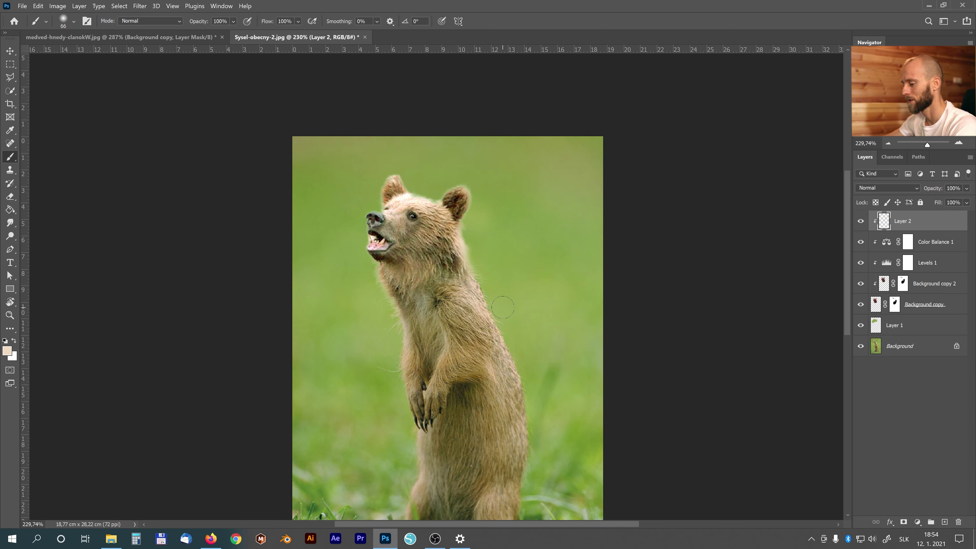
key(z)
key(ctrl+1)
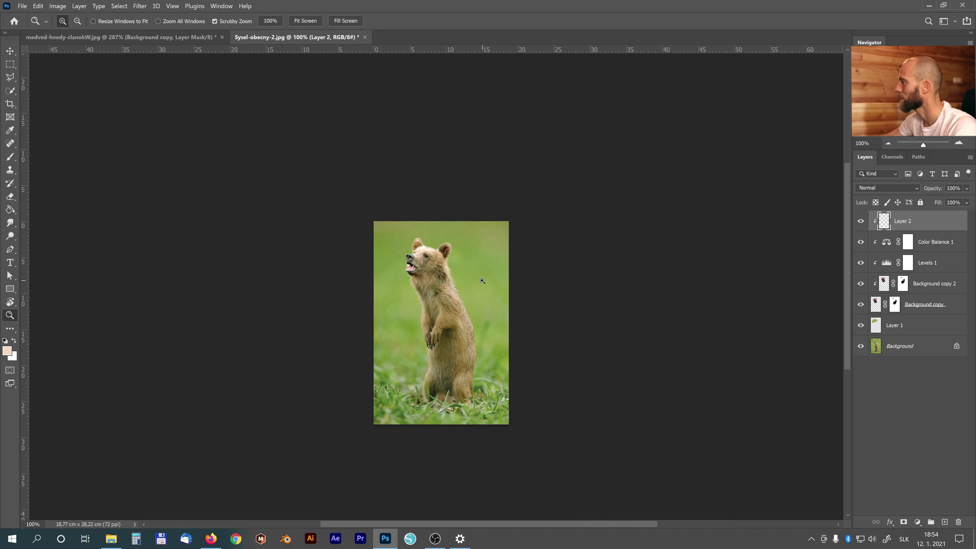
click(860, 221)
click(860, 221)
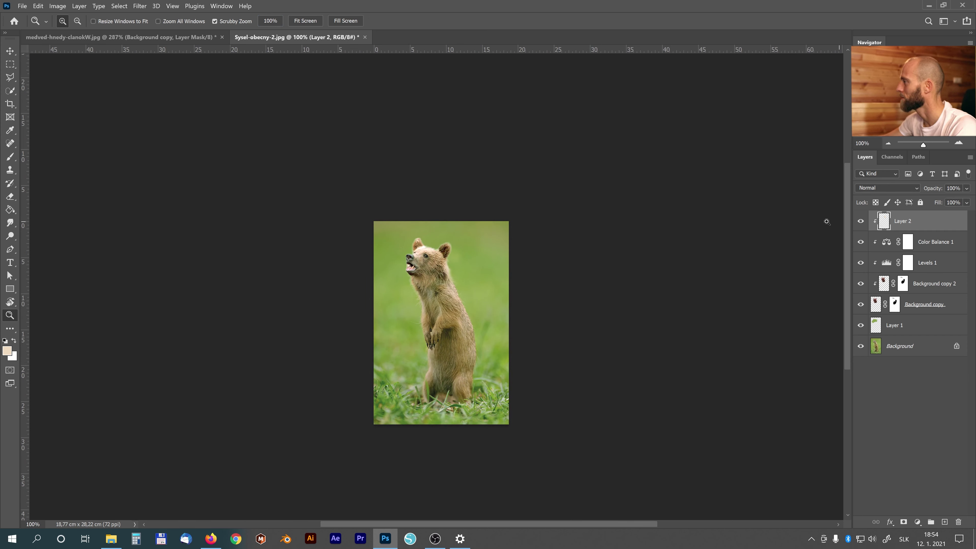
Step: Reduce the painted highlight layer's opacity to 50% and compare the head with and without it
key(v)
key(5)
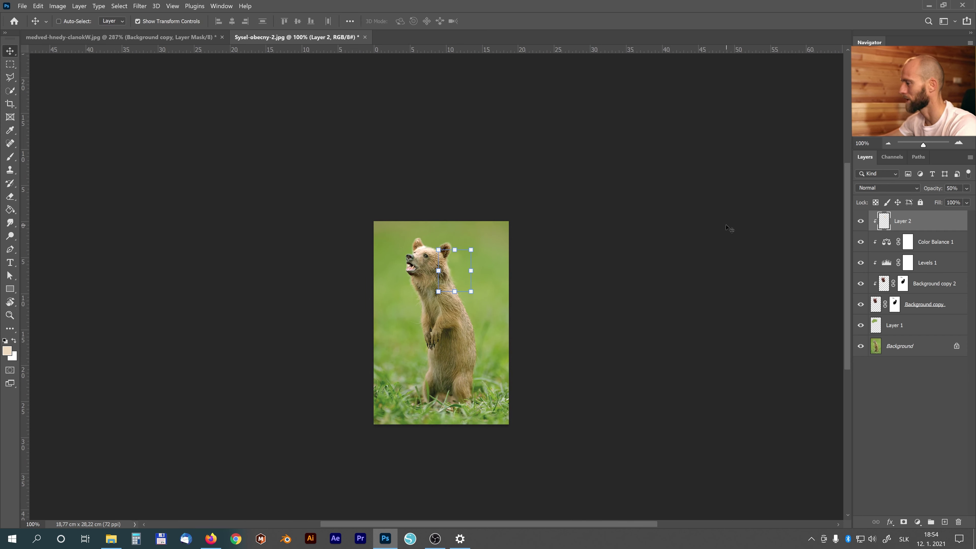
key(z)
click(860, 221)
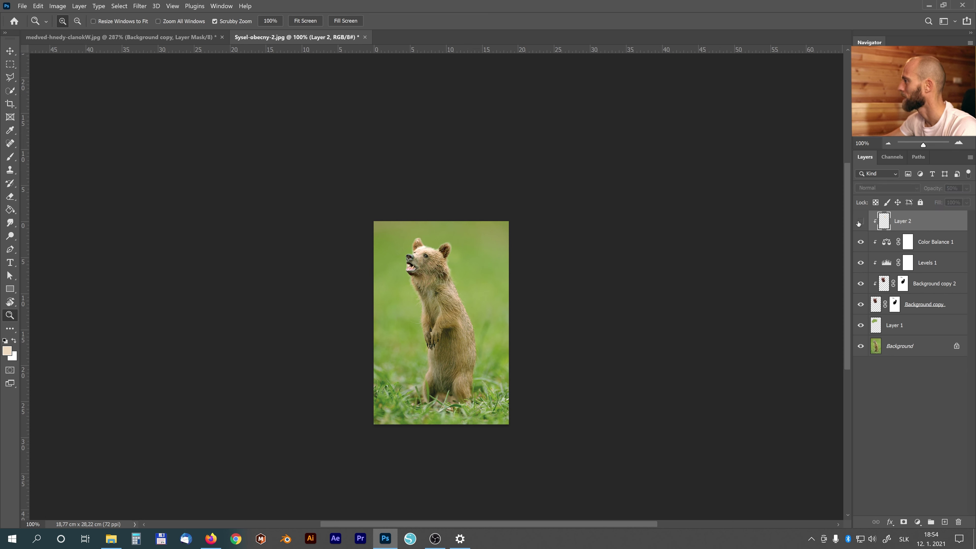
click(859, 221)
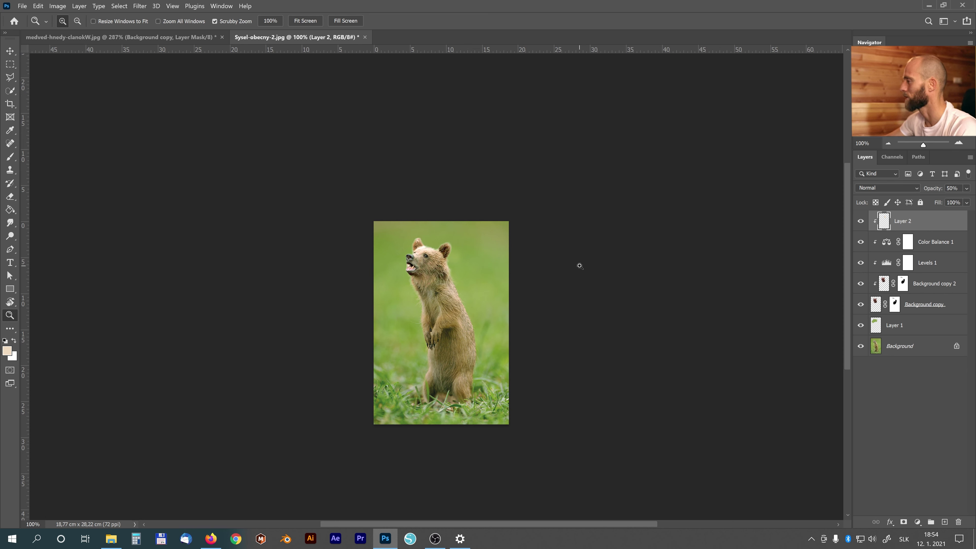
Step: Add a Curves adjustment layer on top with a slight RGB S-curve, mapping input 164 to 171 and 64 to 57
click(917, 522)
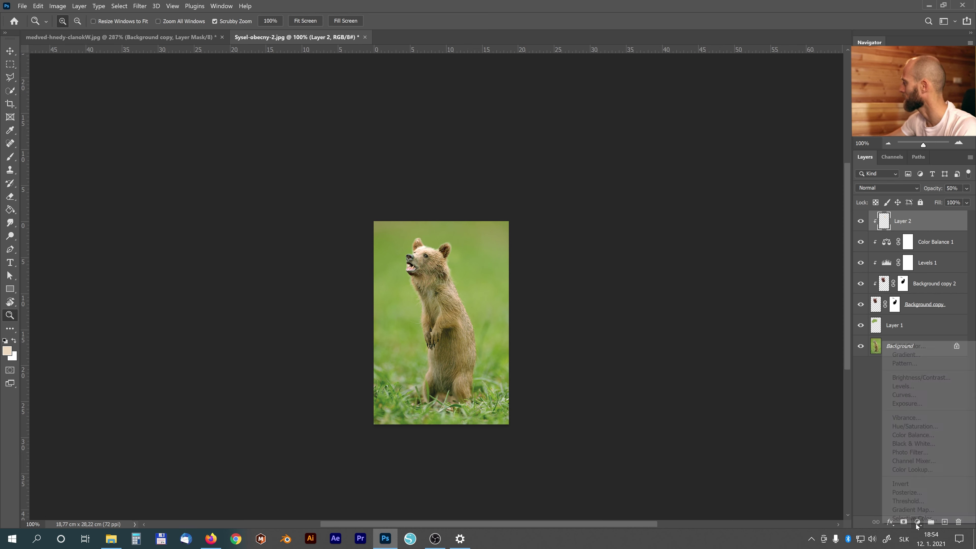
click(910, 396)
drag(738, 103, 701, 107)
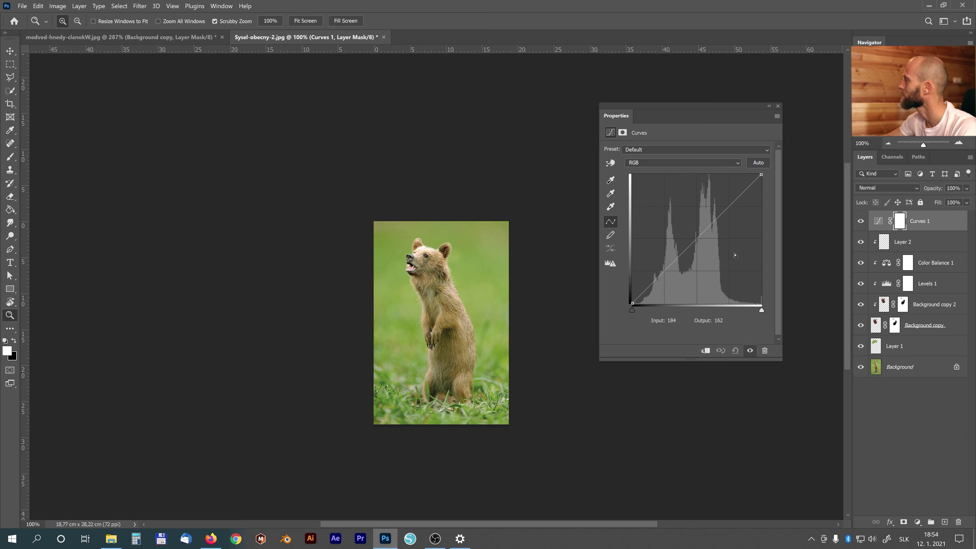
drag(715, 220, 715, 217)
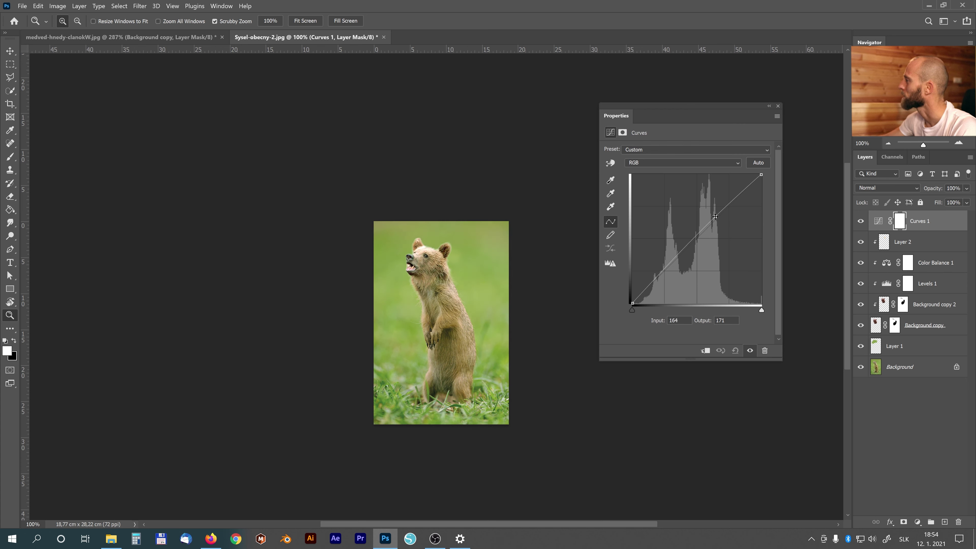
drag(665, 272, 665, 275)
Step: Adjust the white point of the Green channel curve and lower the Red channel's white point to output 243
click(684, 160)
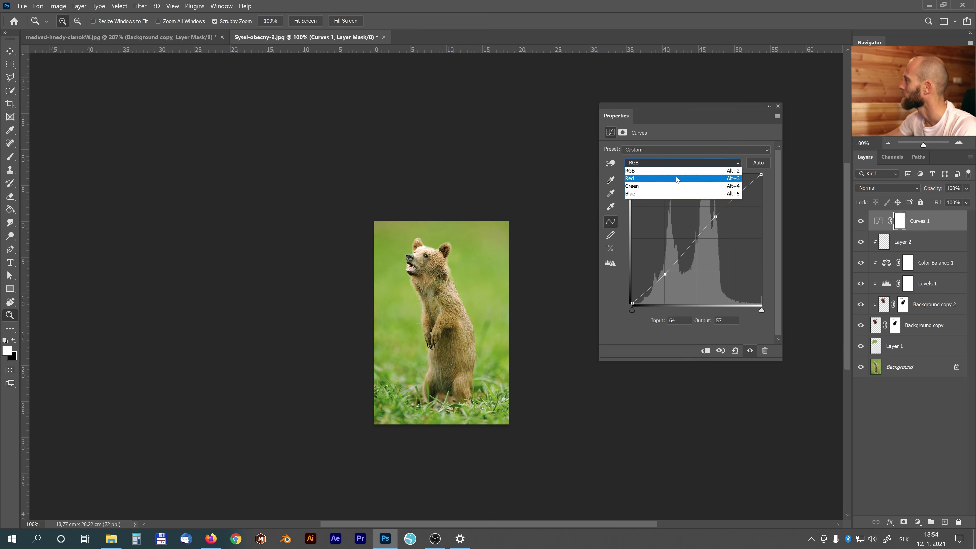
click(675, 185)
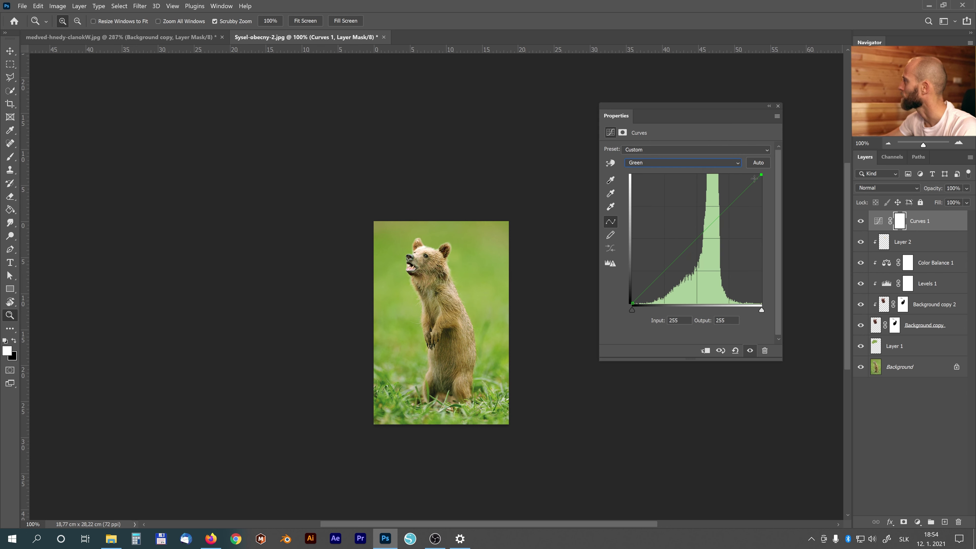
drag(762, 175, 771, 180)
click(727, 164)
click(699, 178)
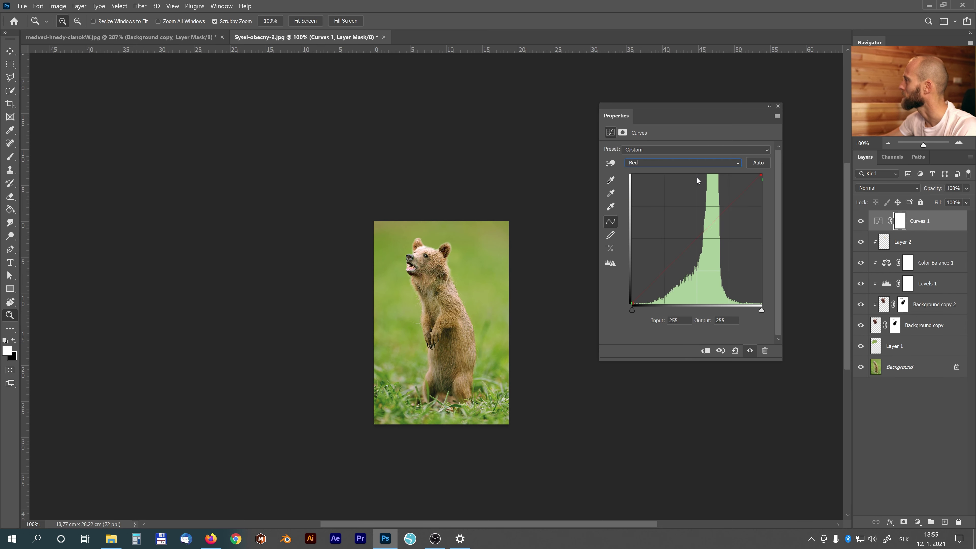
drag(761, 175, 766, 181)
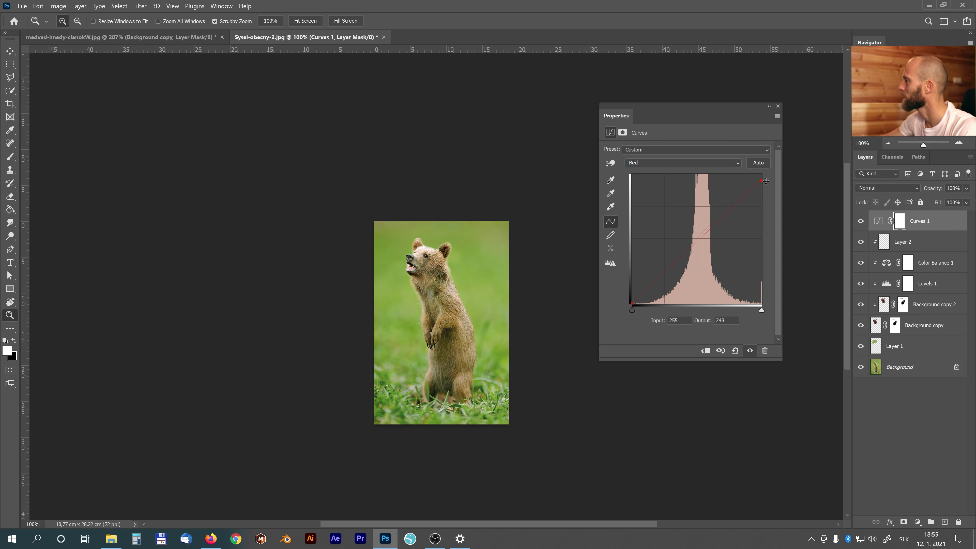
Step: Shift the Blue channel curve's white point inward to strengthen blue in the highlights, and close the curve settings
click(722, 163)
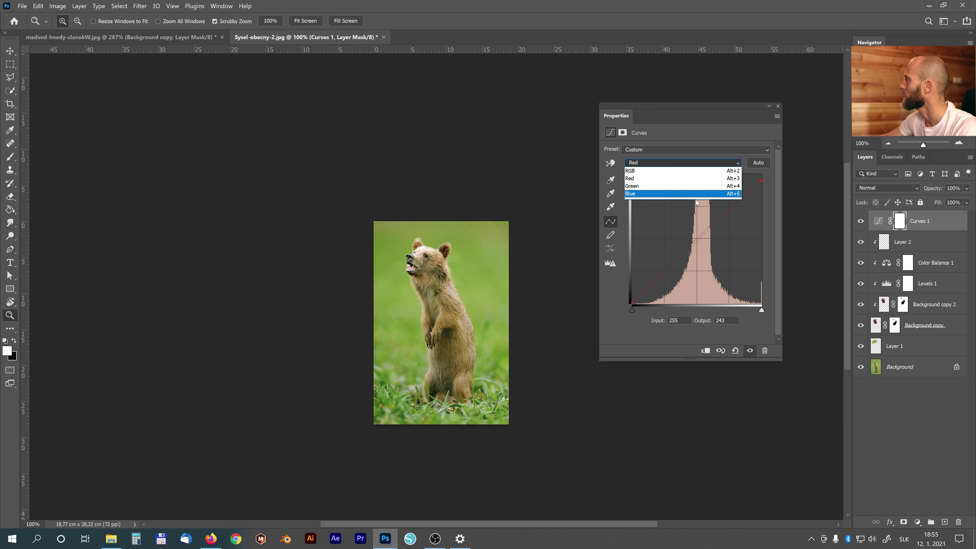
click(703, 195)
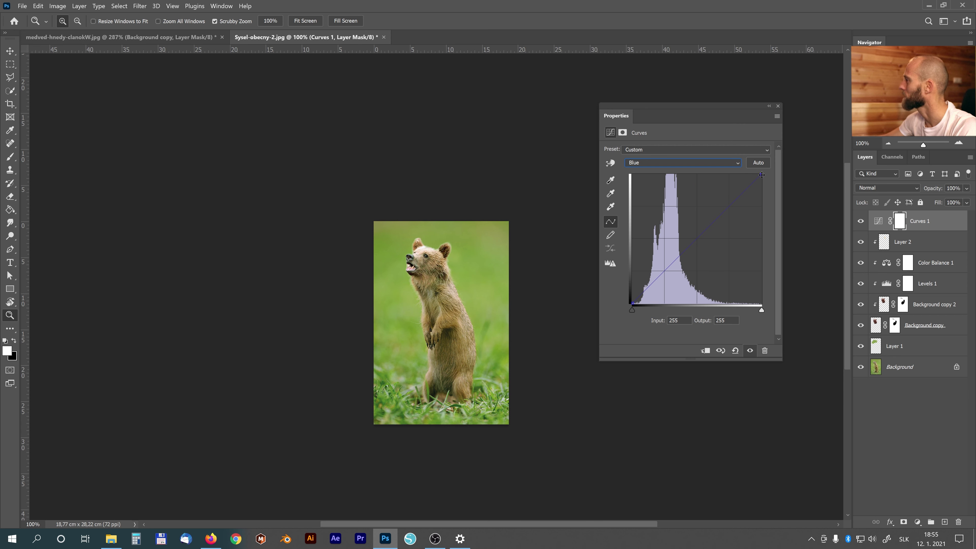
mouse_move(761, 175)
mouse_down()
mouse_move(678, 166)
mouse_move(754, 165)
mouse_up()
click(777, 106)
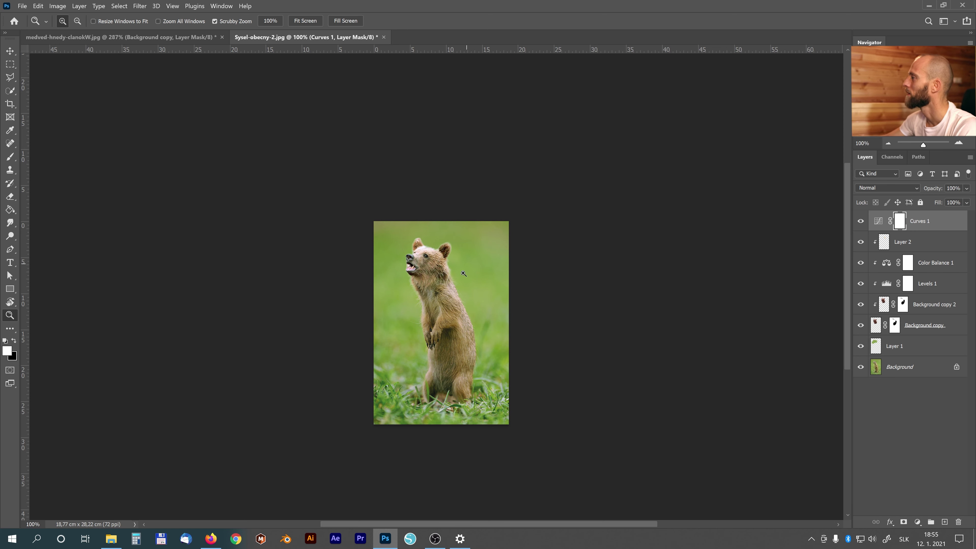
Step: Compare the composite with the original by hiding and restoring Layer 1, the bear head and Curves 1, and view the image at 100%
drag(454, 326, 470, 291)
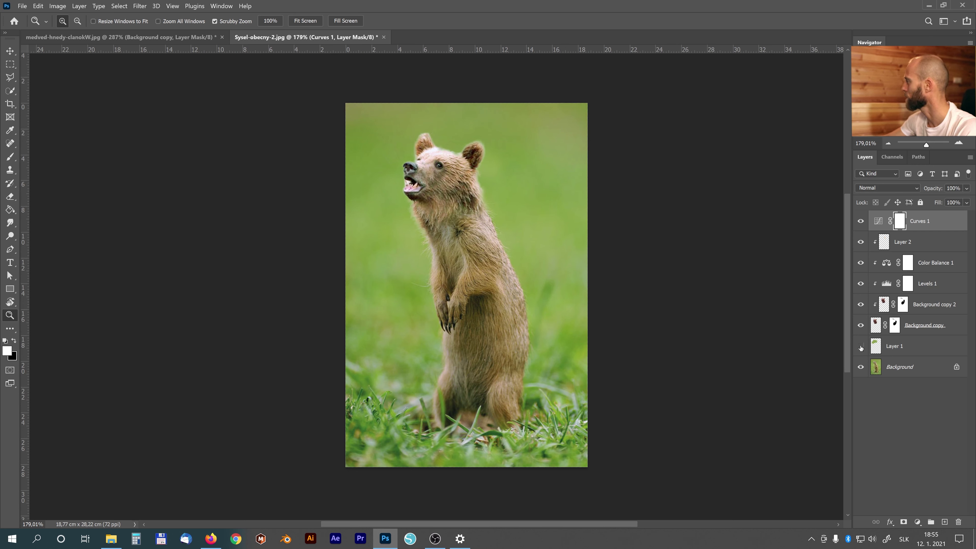
drag(860, 347, 860, 329)
click(860, 221)
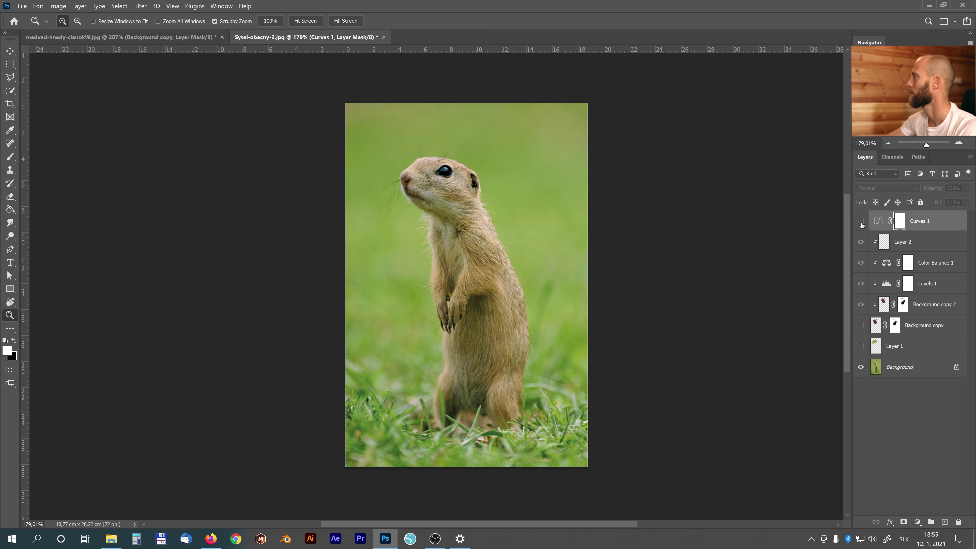
click(860, 221)
drag(861, 325, 860, 346)
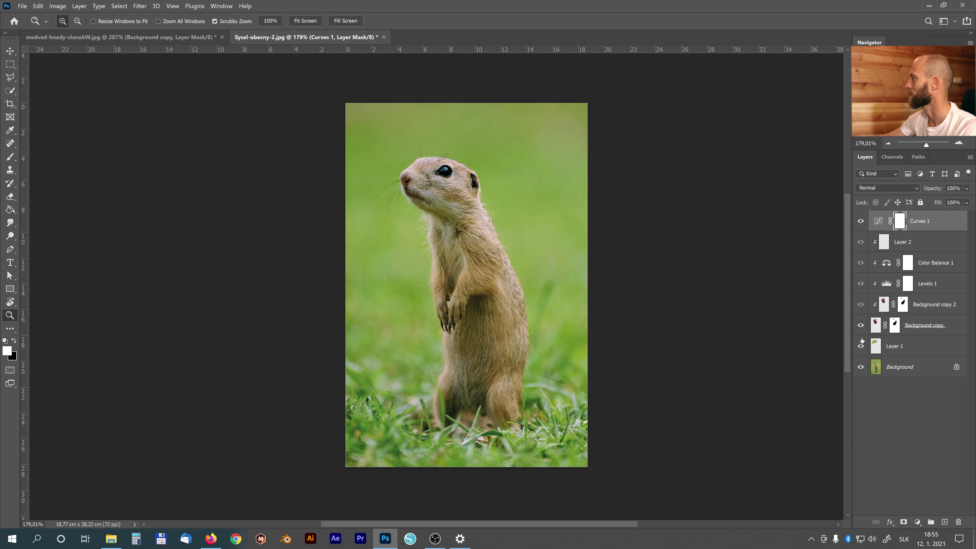
click(270, 20)
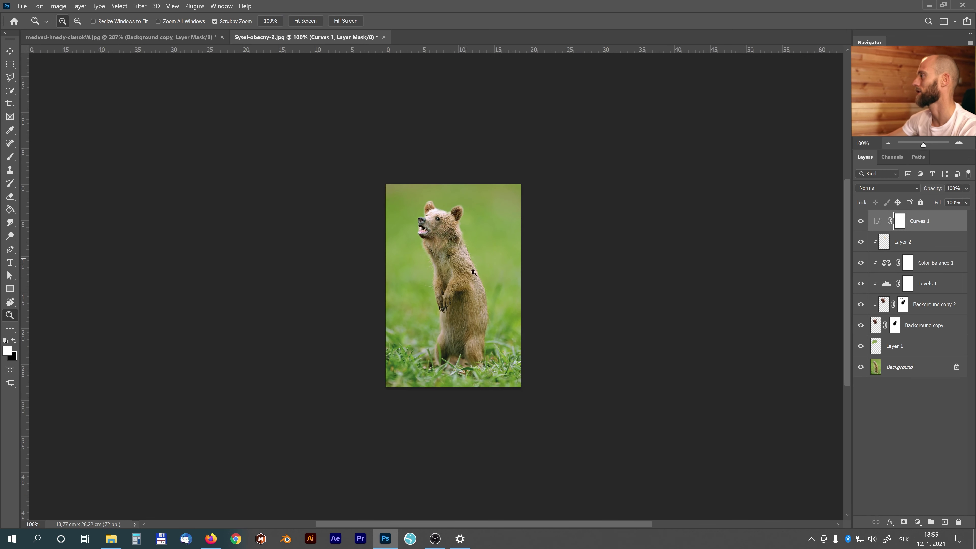